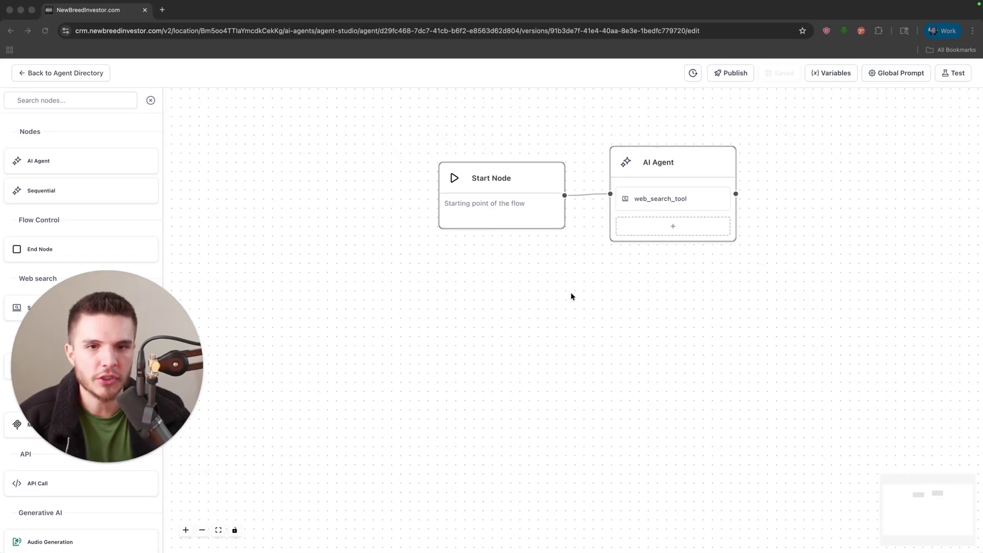
scroll(571, 293, "up", 1)
Reposition the AI Agent node higher and further right, beside the Start Node.
left_click_drag(571, 292, 536, 351)
left_click_drag(124, 352, 280, 355)
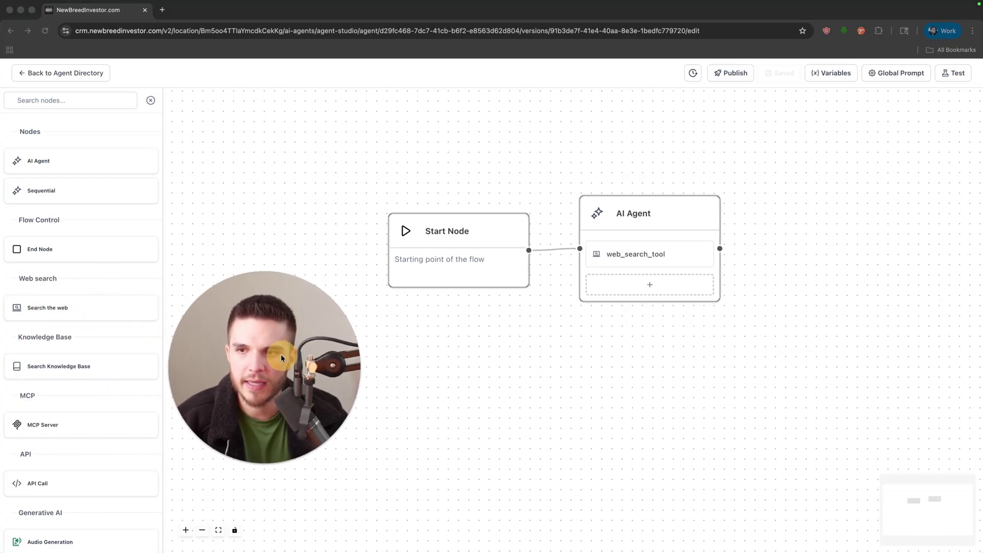
scroll(57, 198, "down", 5)
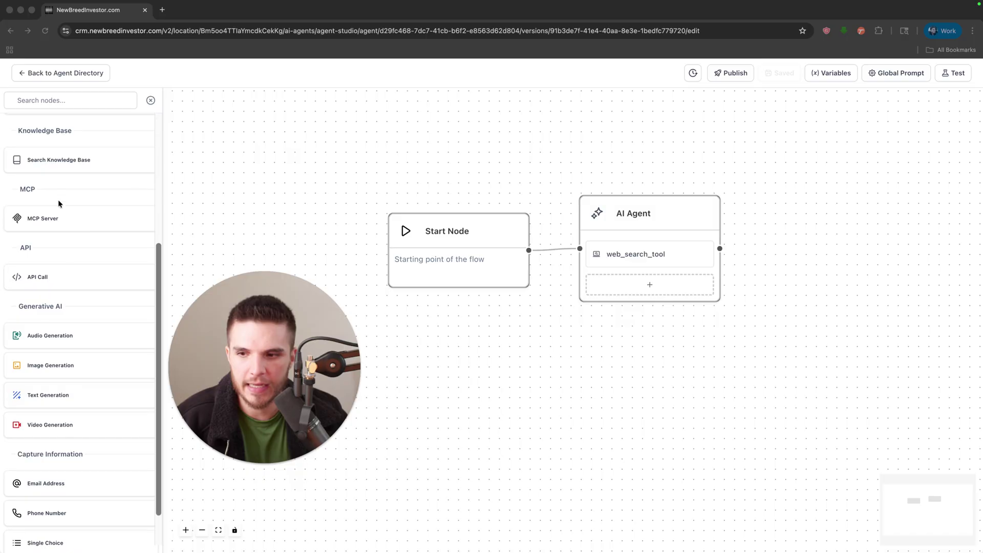
scroll(58, 203, "down", 2)
scroll(57, 204, "up", 5)
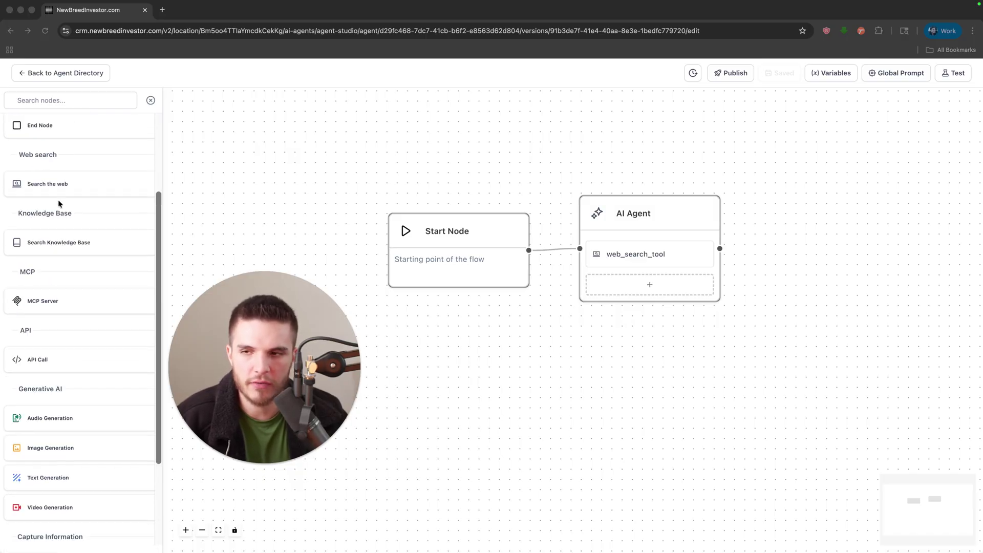
scroll(57, 203, "up", 3)
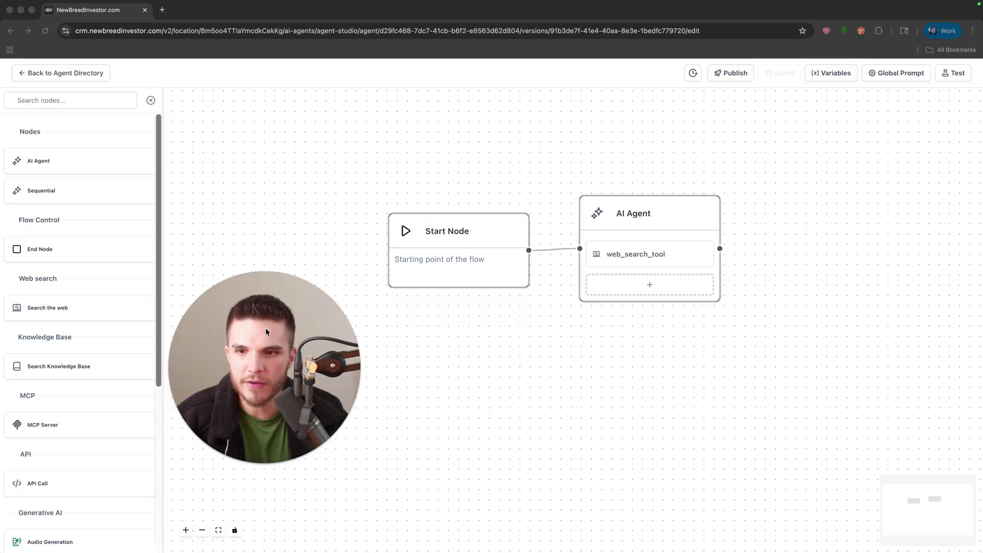
left_click_drag(265, 332, 102, 331)
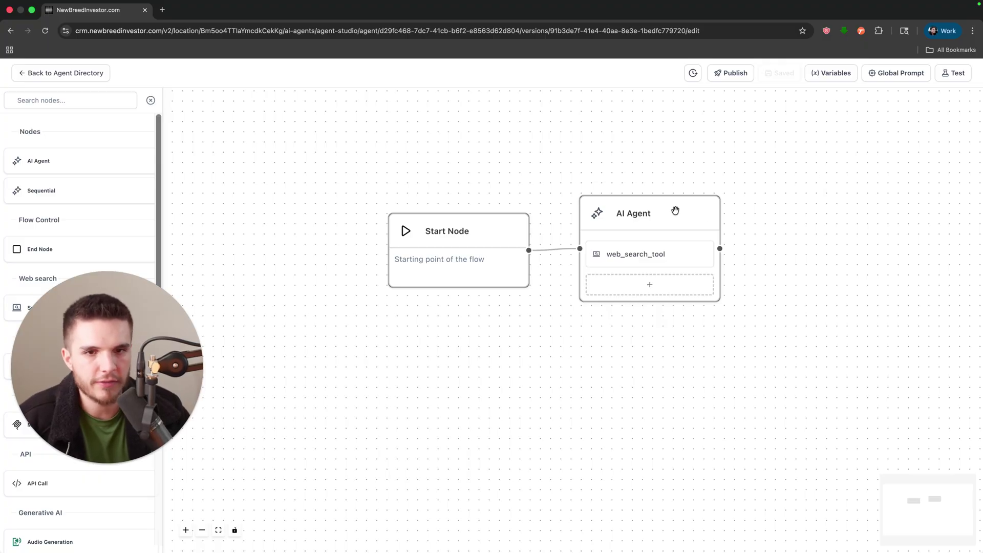
left_click_drag(676, 211, 740, 183)
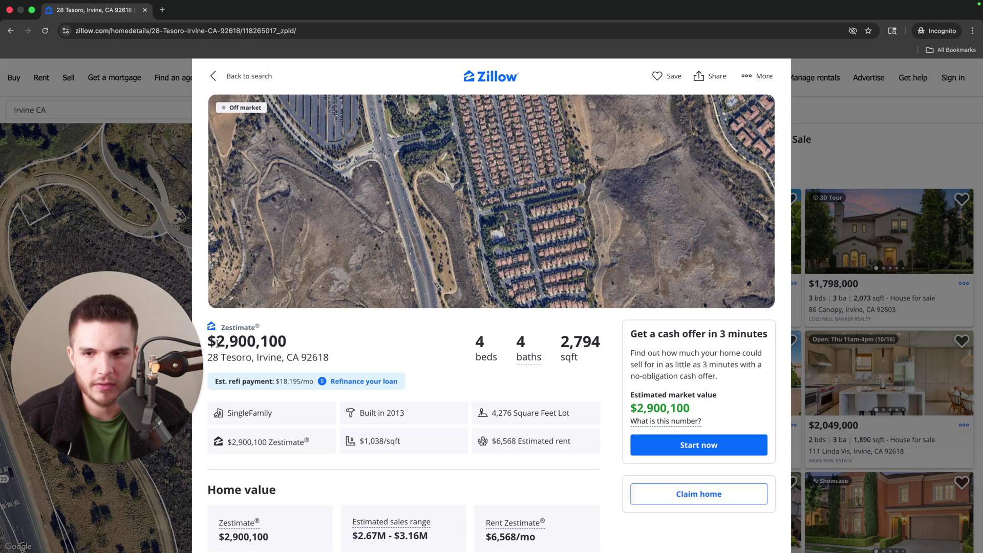
Select the street address under the $2,900,100 price and copy it from the right-click menu.
mouse_move(210, 341)
left_mouse_down()
mouse_move(333, 353)
mouse_move(274, 340)
mouse_move(209, 342)
left_mouse_up()
left_click(327, 353)
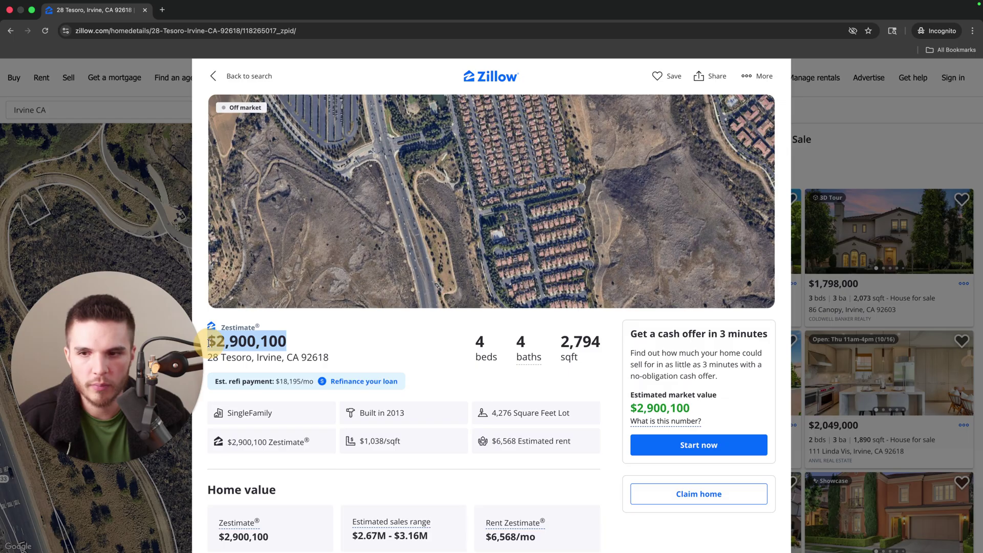
left_click(259, 340)
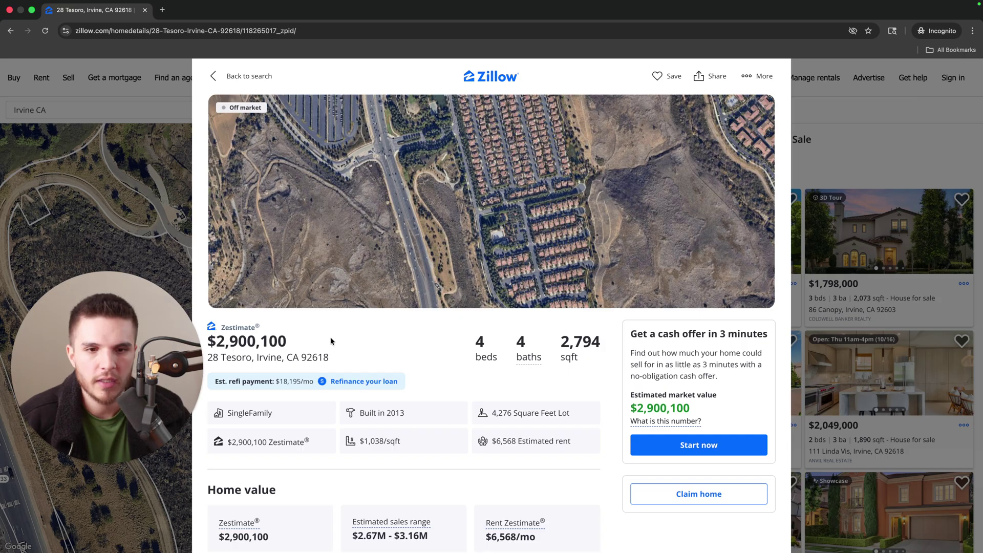
left_click_drag(330, 357, 208, 357)
right_click(234, 359)
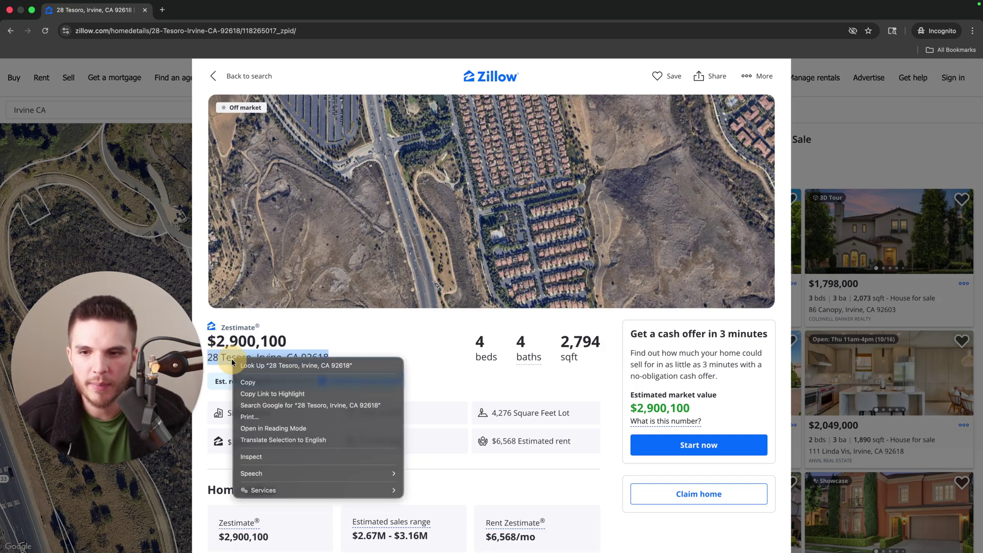
left_click(254, 383)
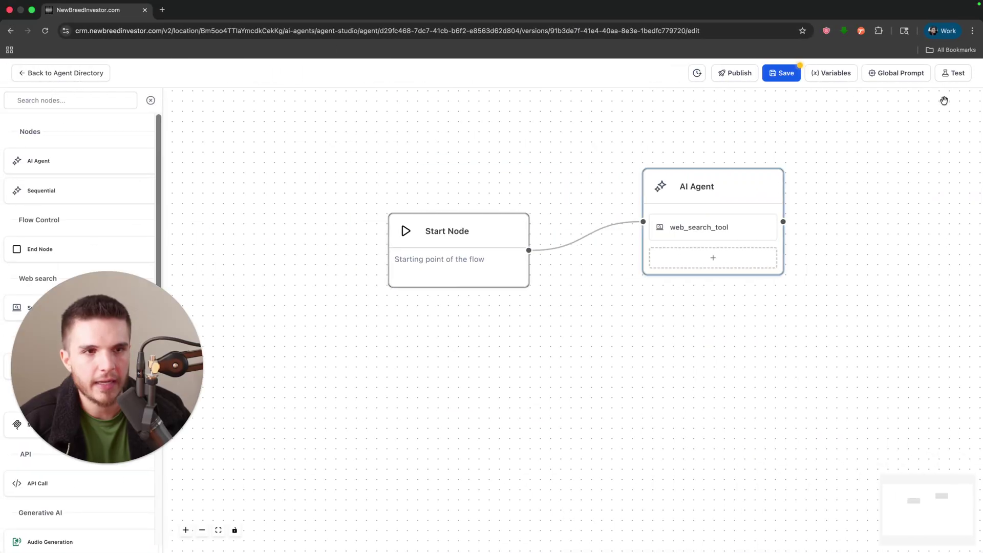
Ask the test agent 'what is the value of my property' followed by the pasted address.
left_click(961, 78)
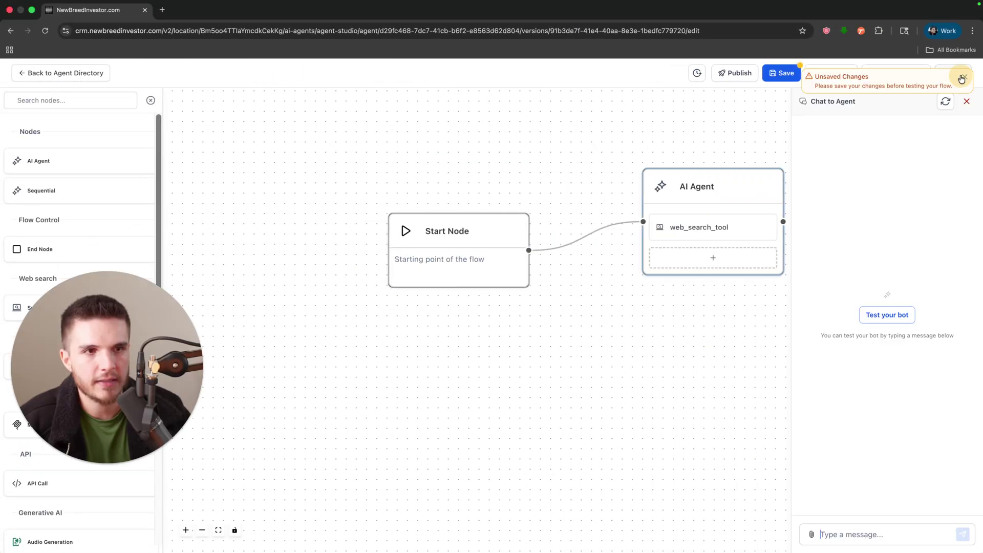
type("what")
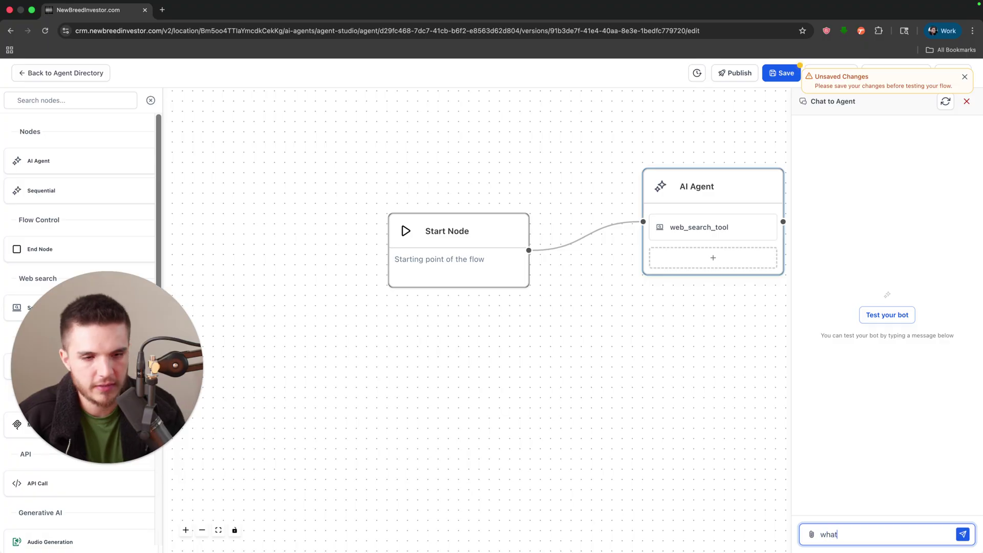
type(" is the value of my property")
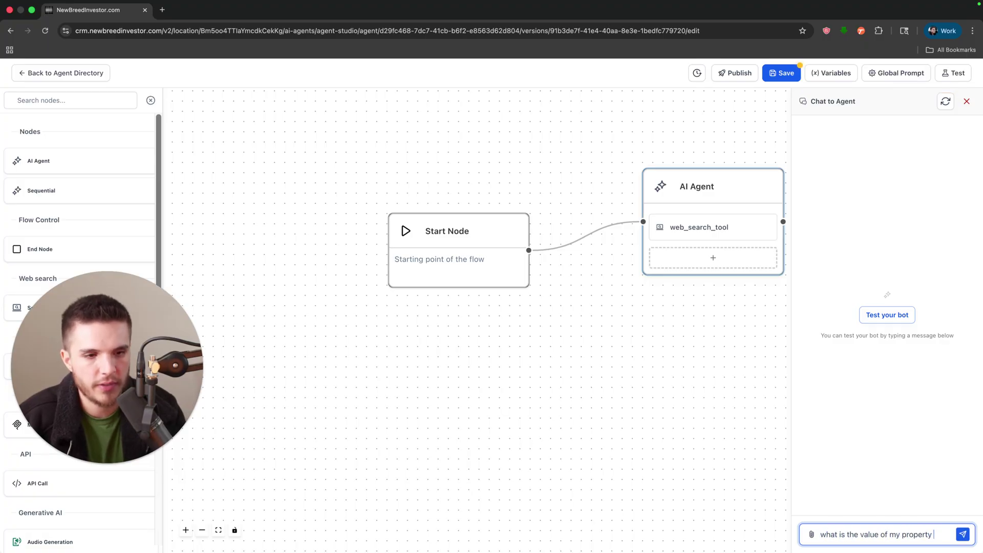
key("super+v")
key("Return")
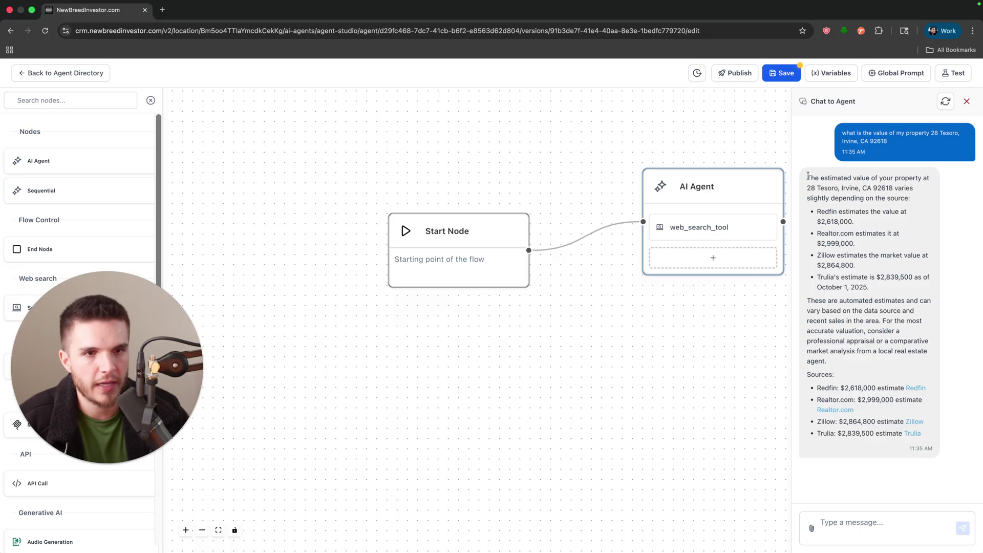
Review the agent's reply with the four site estimates, then close the test chat.
left_click_drag(807, 178, 933, 444)
left_click(933, 444)
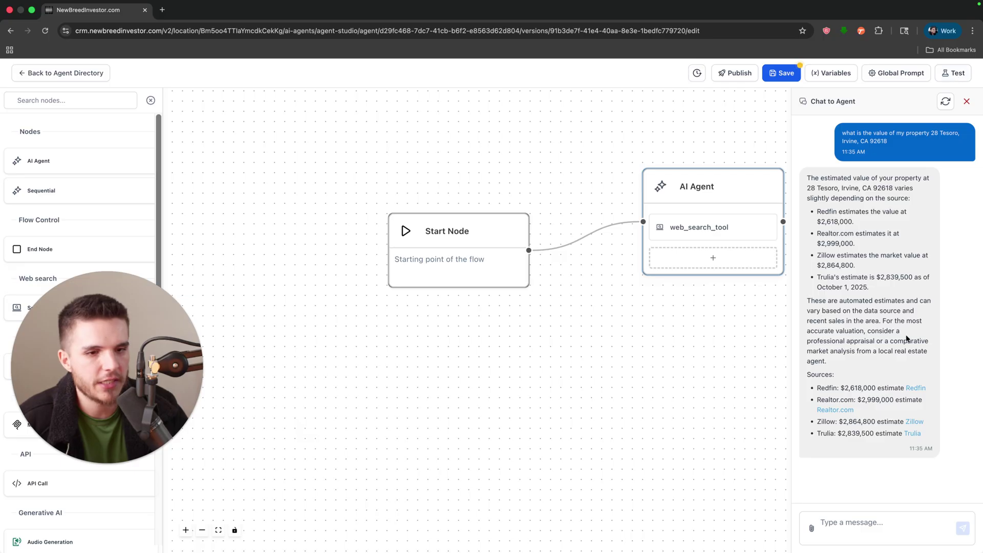
left_click(845, 521)
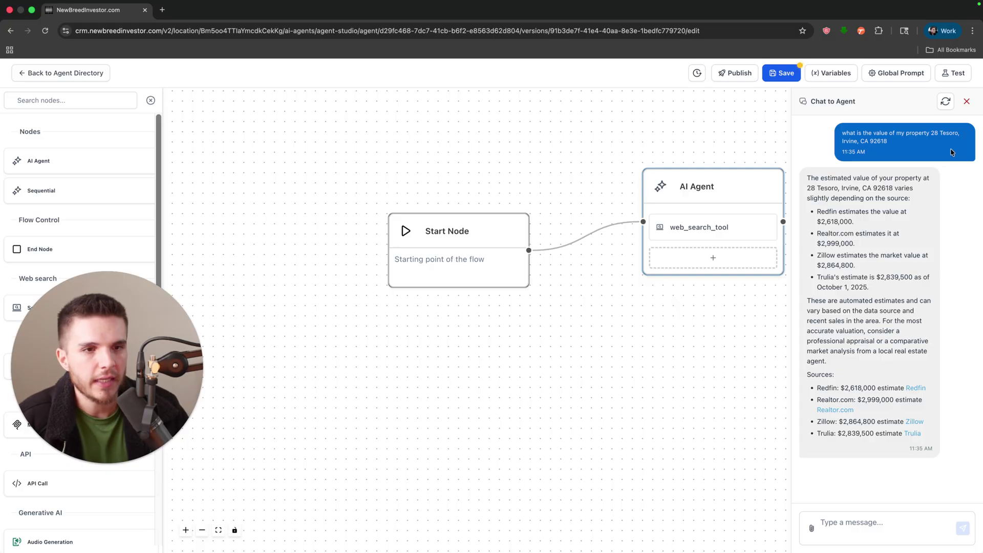
left_click(967, 102)
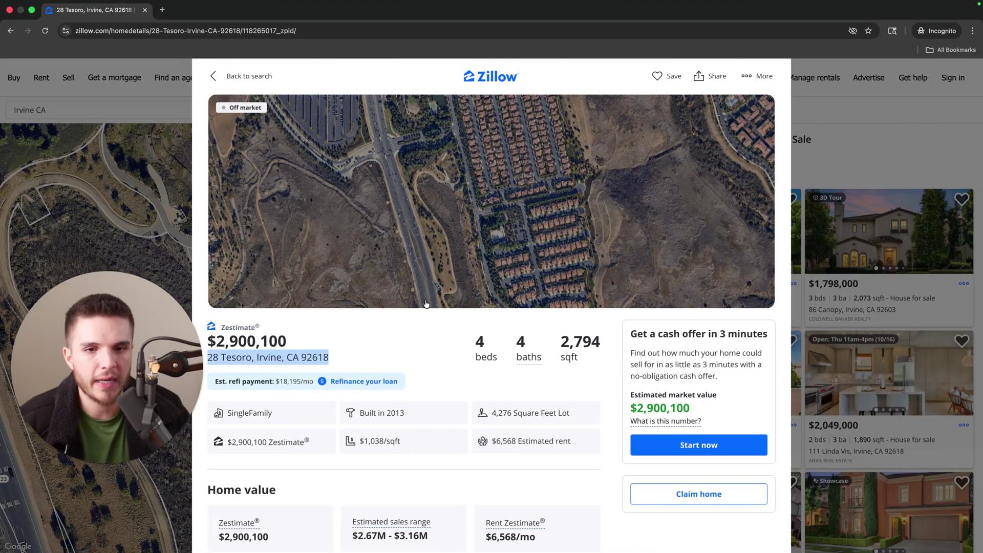
left_click(410, 343)
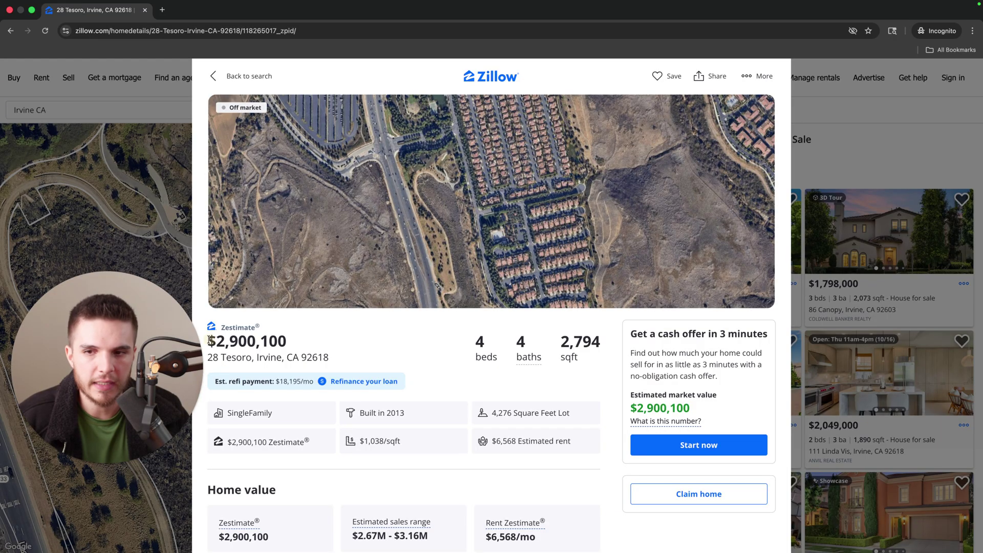
left_click_drag(209, 340, 296, 345)
left_click(296, 346)
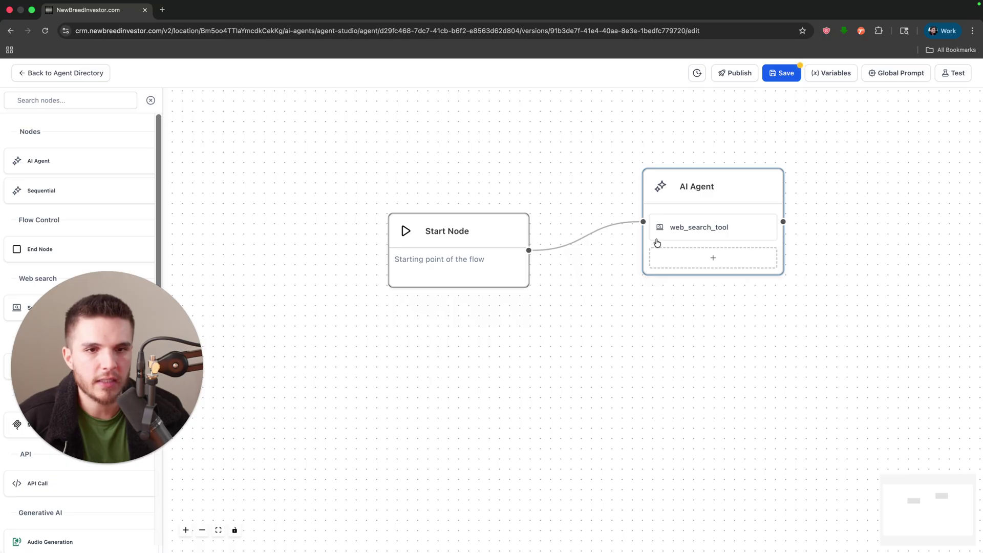
left_click(704, 226)
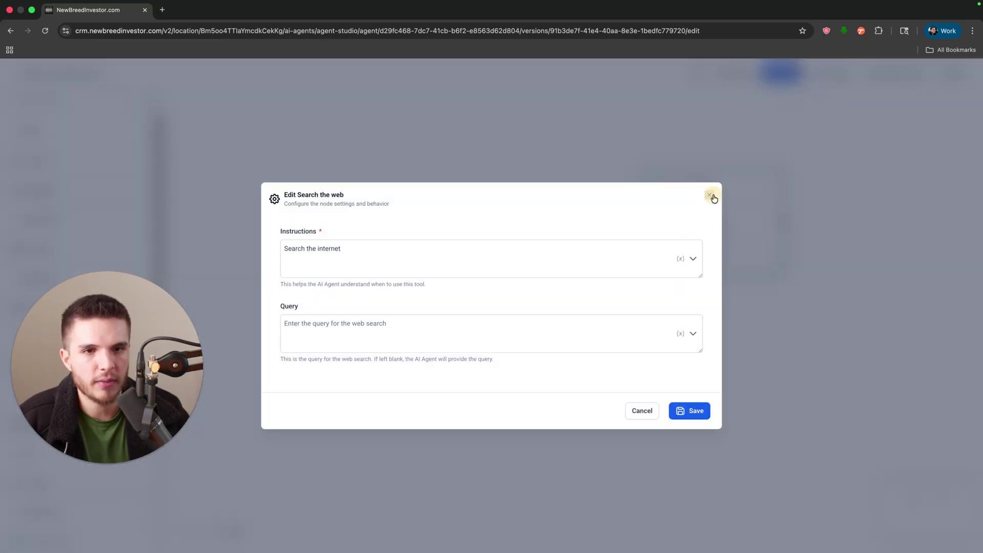
left_click(709, 195)
left_click(953, 73)
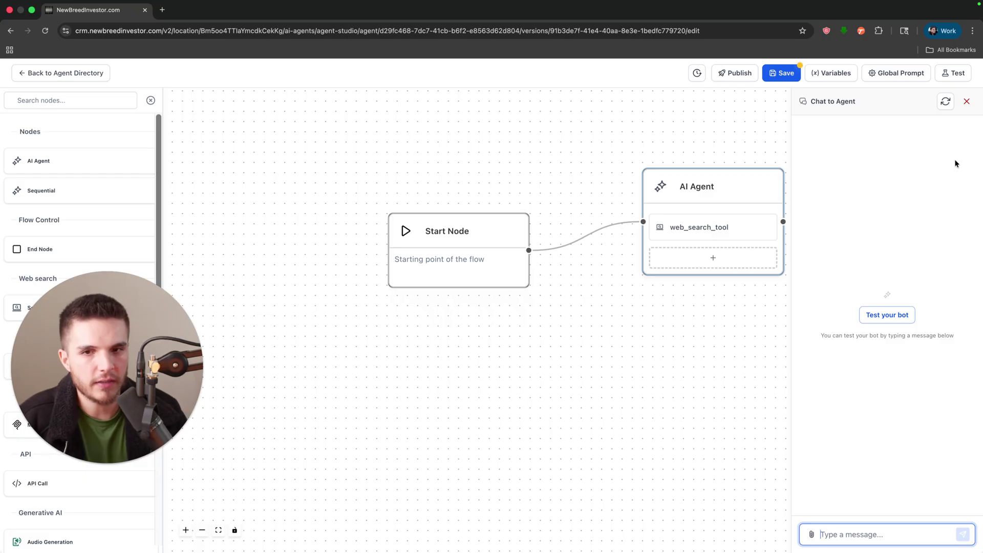
left_click(967, 101)
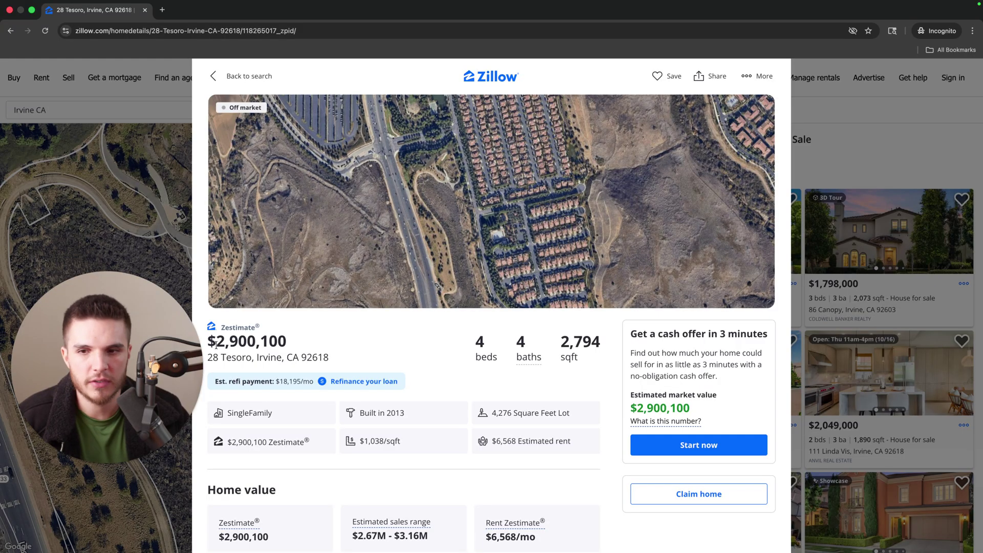
Look over the $2,900,100 price, then switch back to the Agent Studio window with ctrl+Left.
left_click_drag(210, 342, 287, 341)
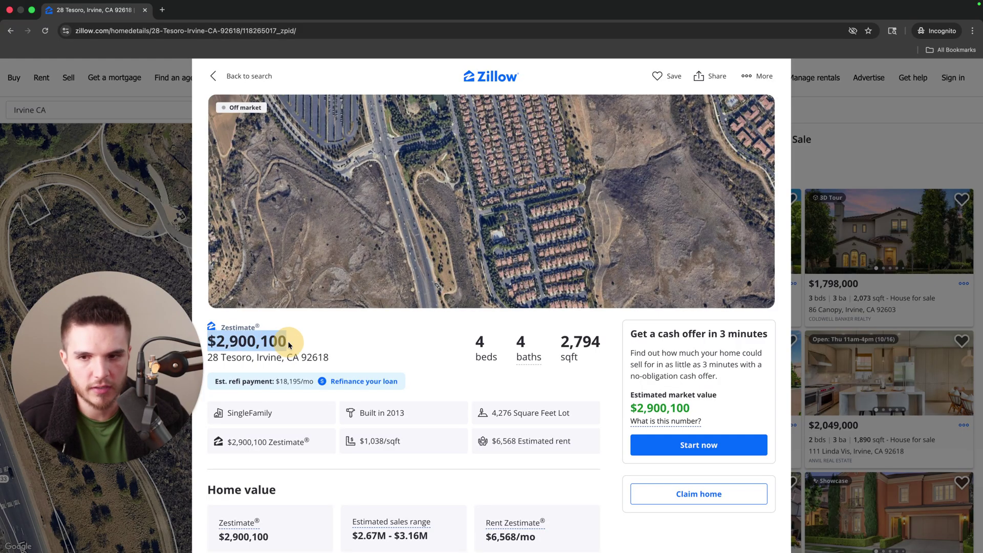
left_click(357, 352)
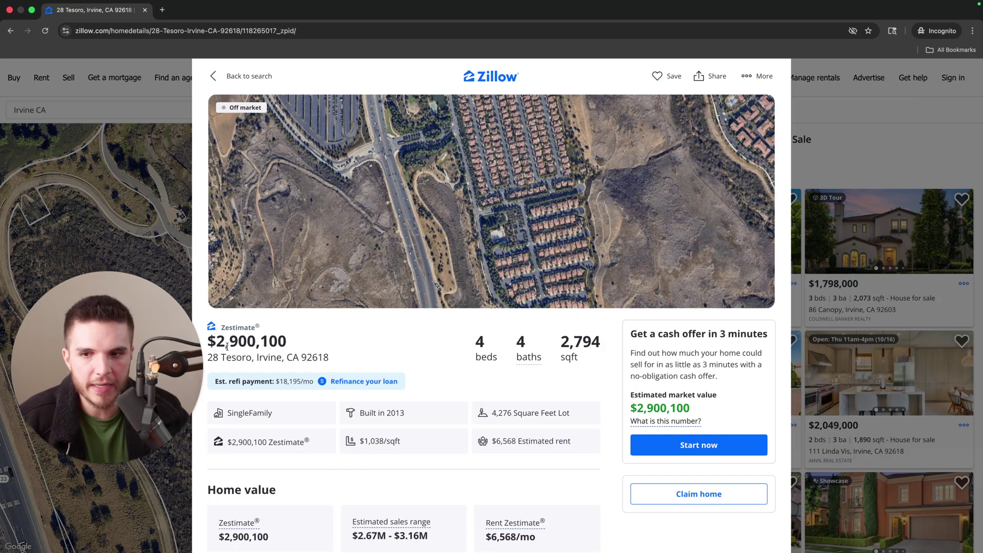
left_click_drag(207, 341, 292, 346)
left_click(293, 346)
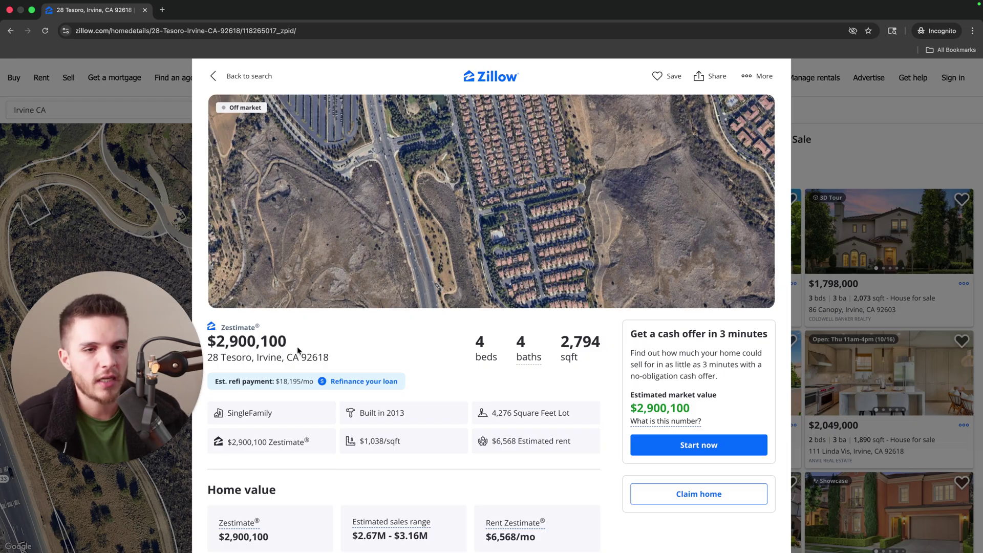
key("ctrl+Left")
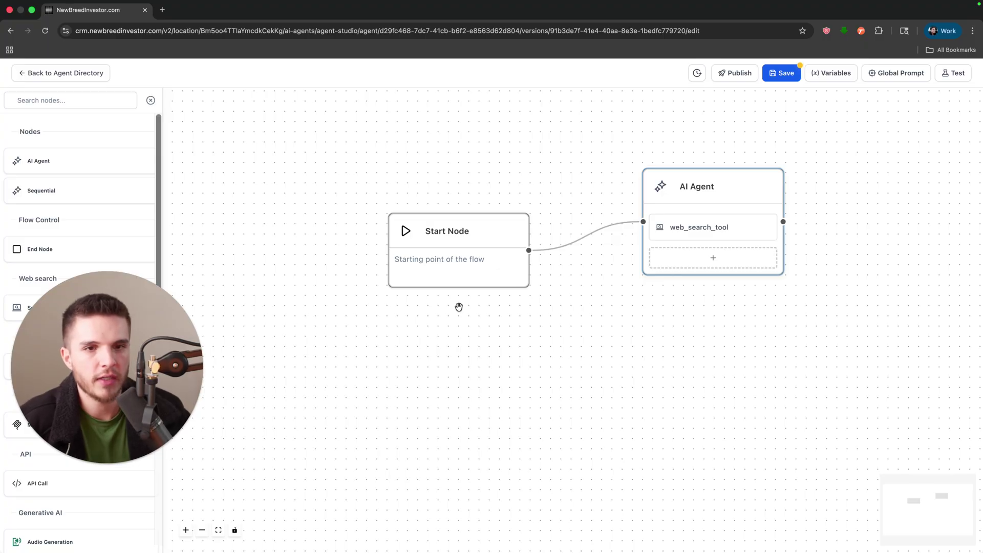
Select the Start Node and briefly open and close the test chat.
mouse_move(733, 235)
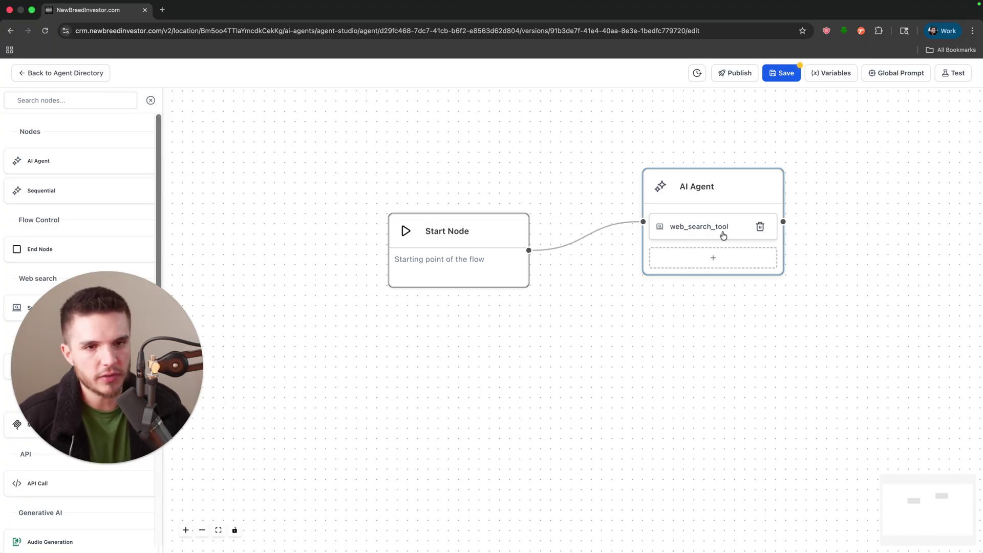
left_click(487, 262)
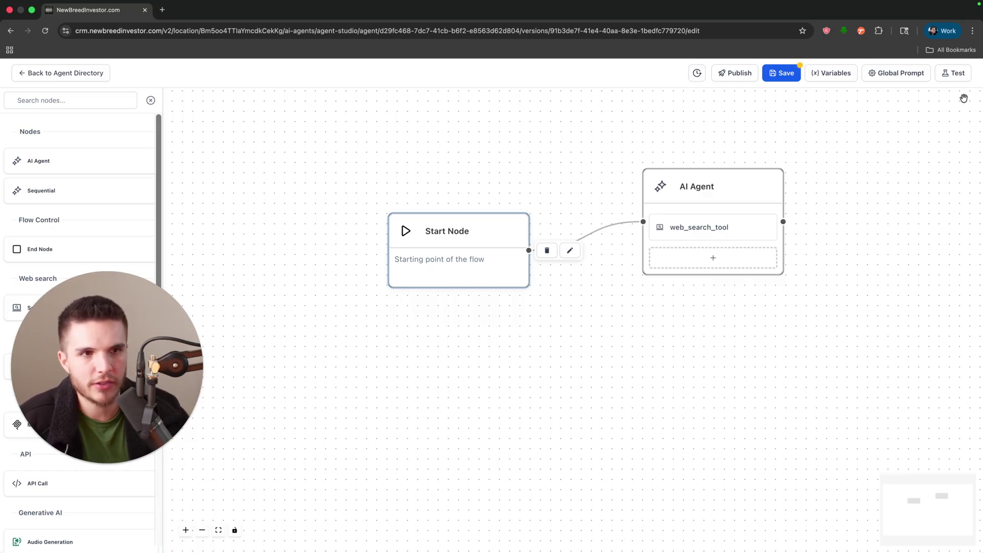
left_click(951, 77)
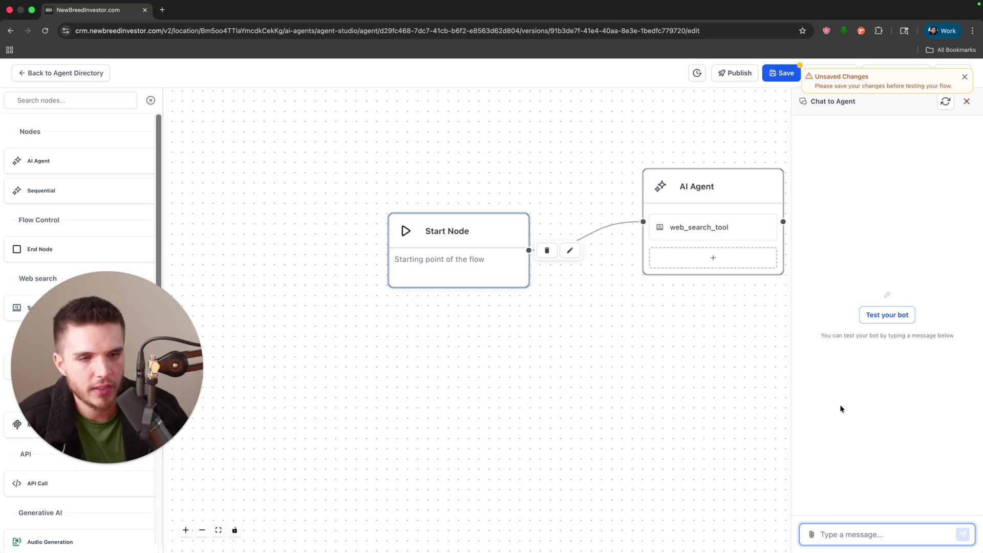
left_click(967, 101)
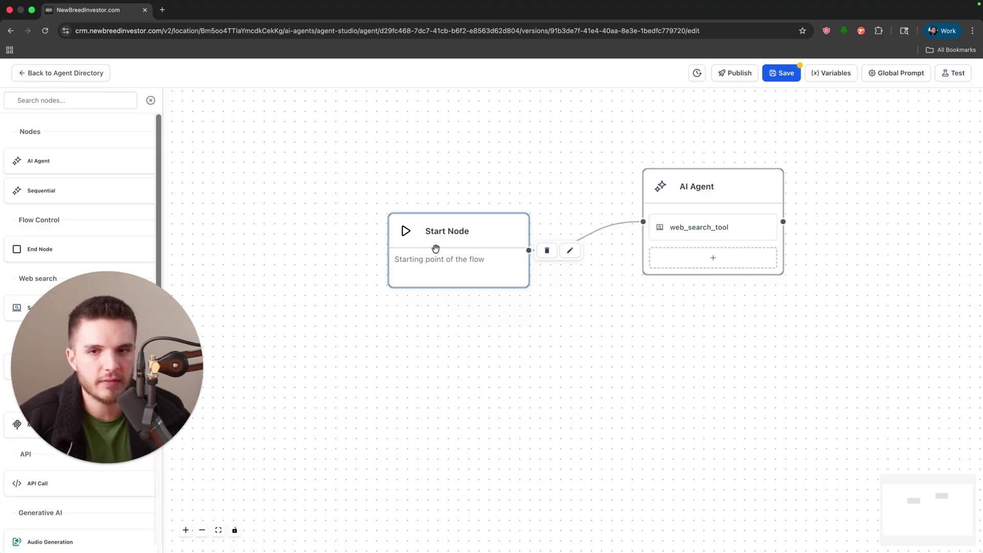
Dismiss the unsaved-changes prompt, save the flow, and return to the agent list.
left_click(35, 74)
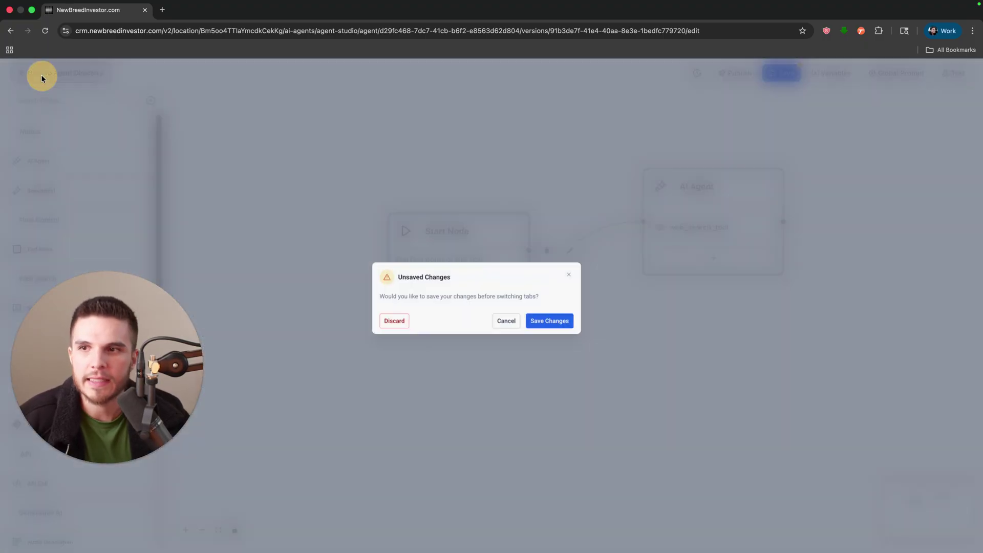
left_click(522, 330)
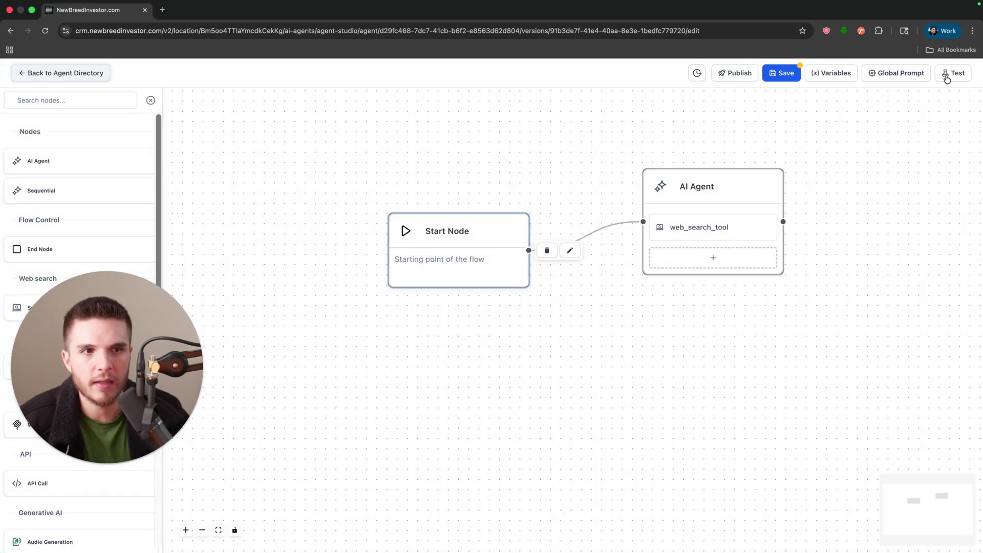
left_click(777, 73)
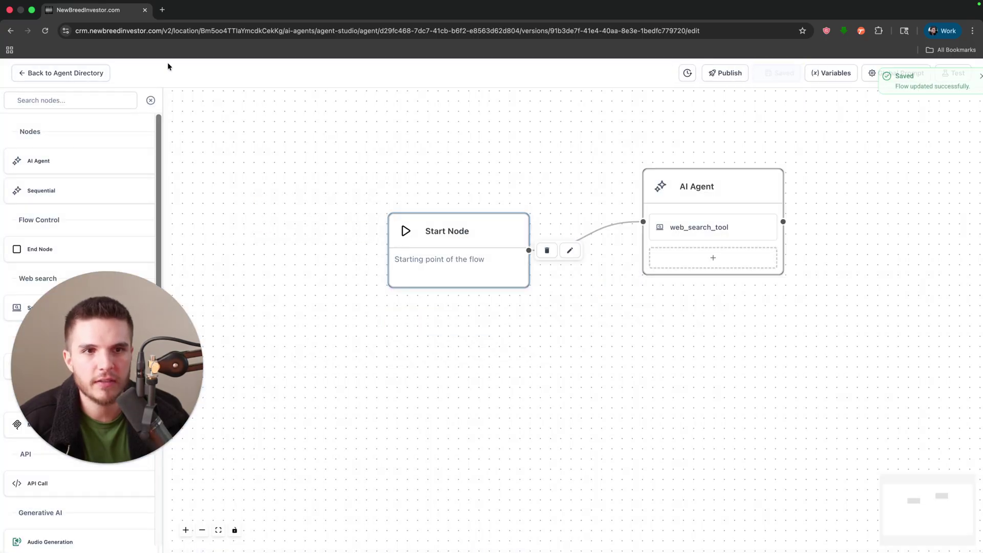
left_click(75, 72)
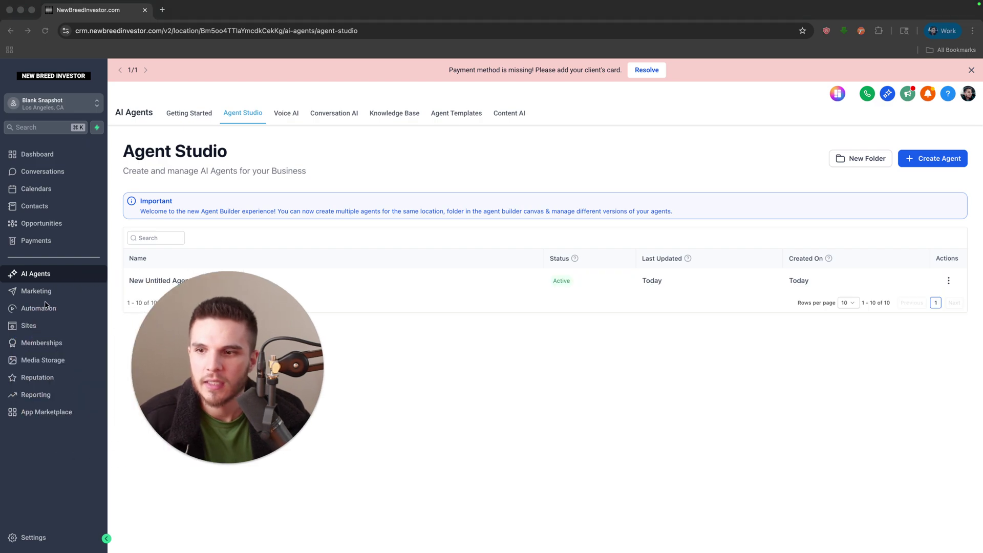
Create a workflow from scratch and scroll through the first step's available actions.
left_click(42, 310)
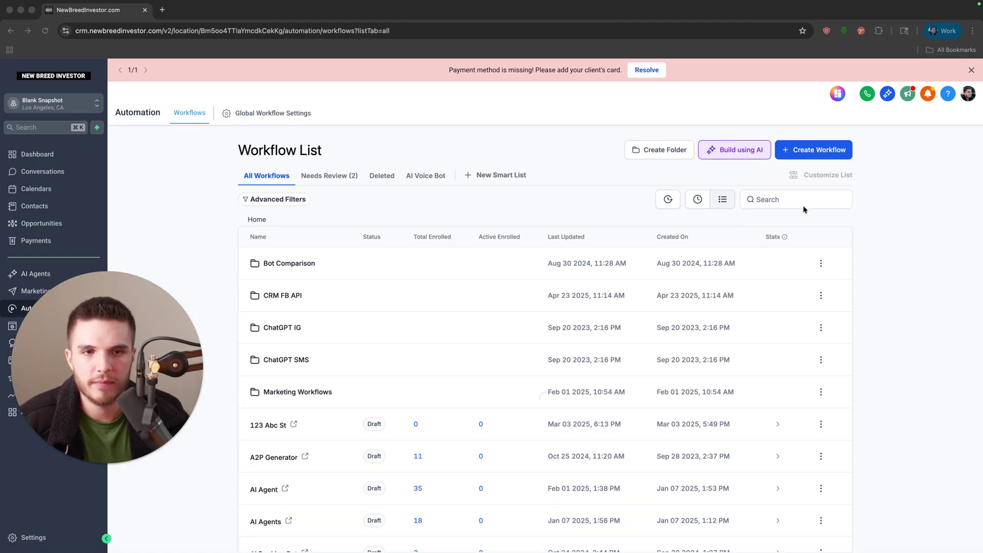
left_click(818, 153)
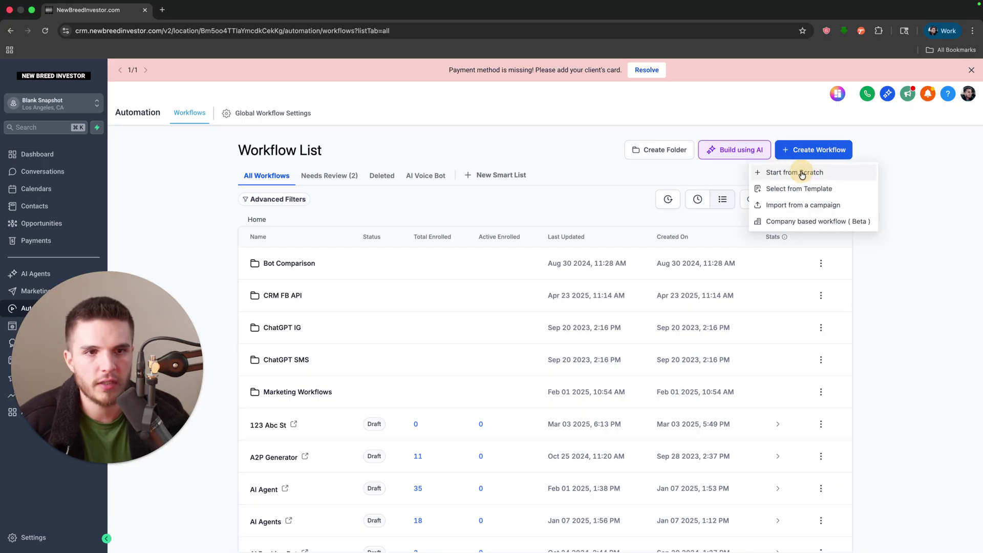
left_click(801, 170)
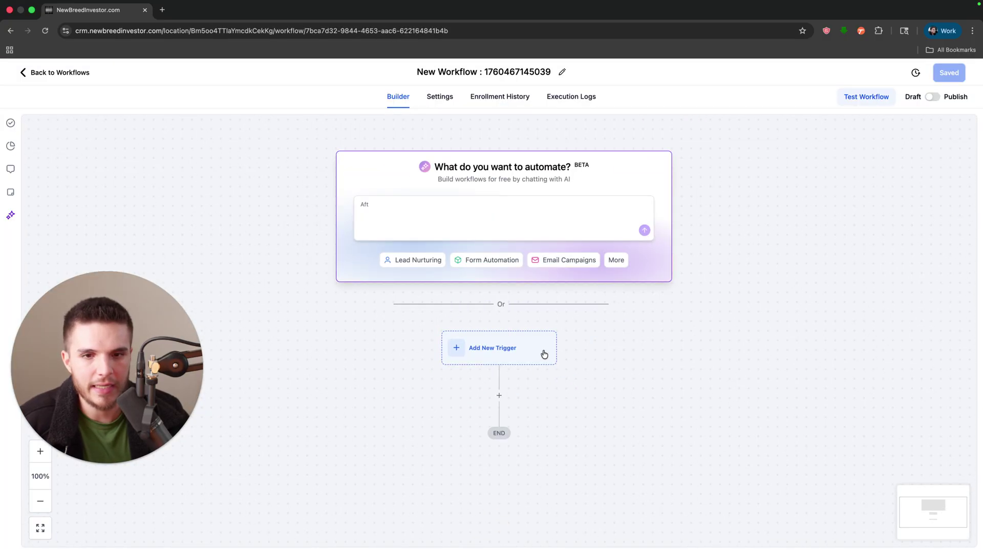
left_click(500, 396)
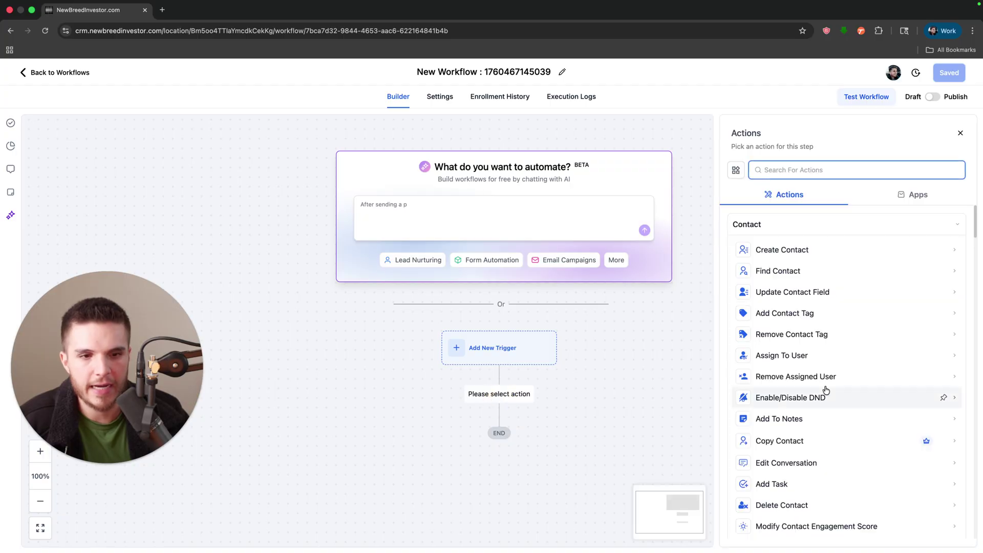
scroll(825, 389, "down", 20)
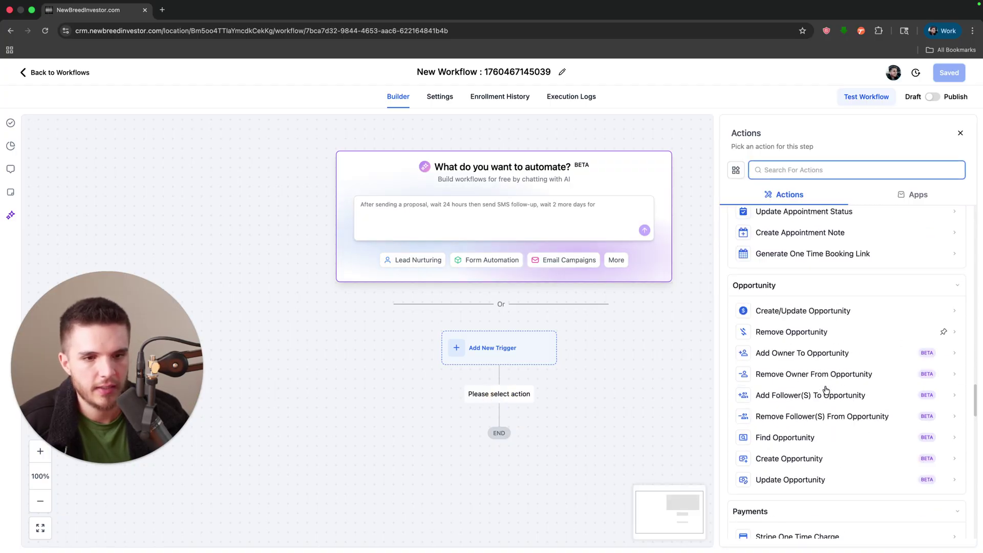
scroll(826, 389, "down", 15)
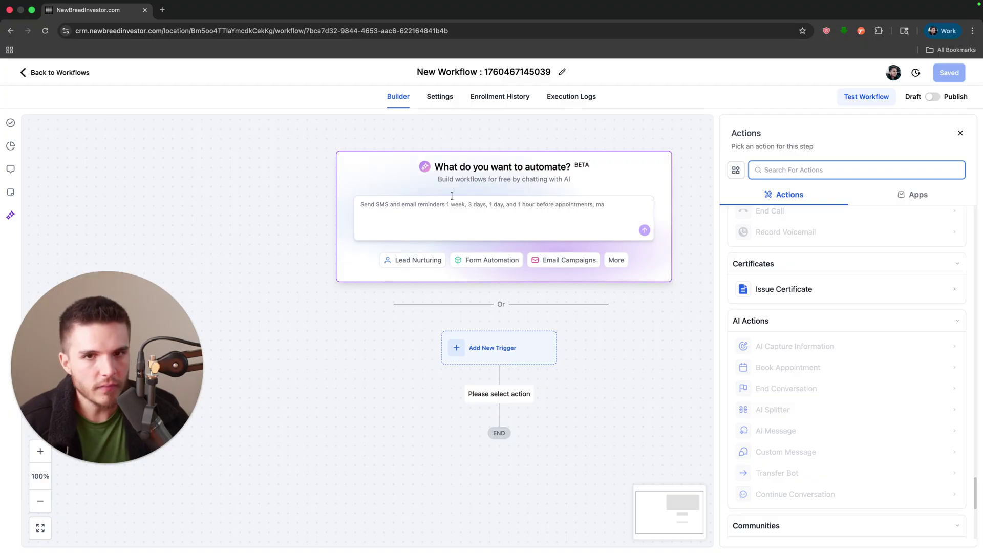
Leave the workflow builder and open New Untitled Agent from the Agent Studio list.
left_click(69, 74)
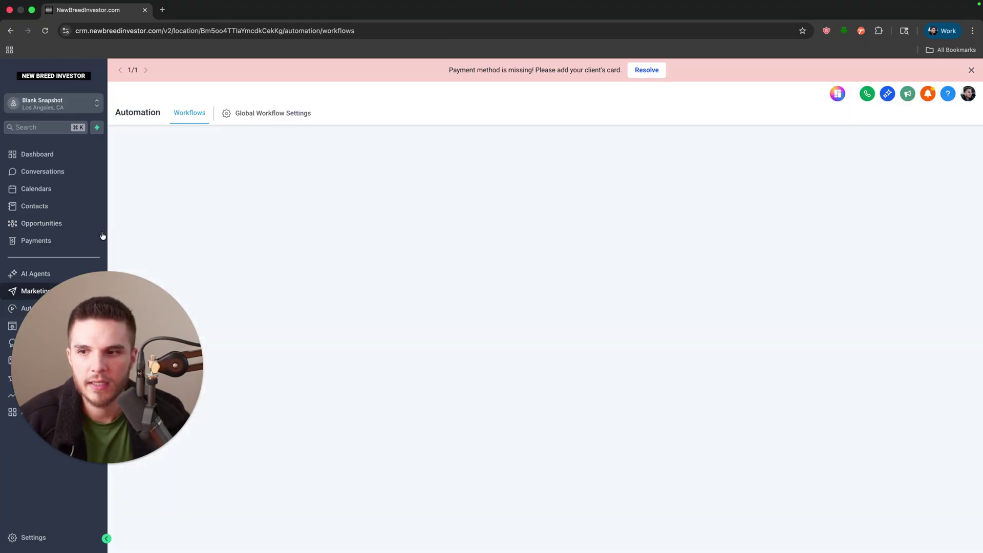
left_click(28, 274)
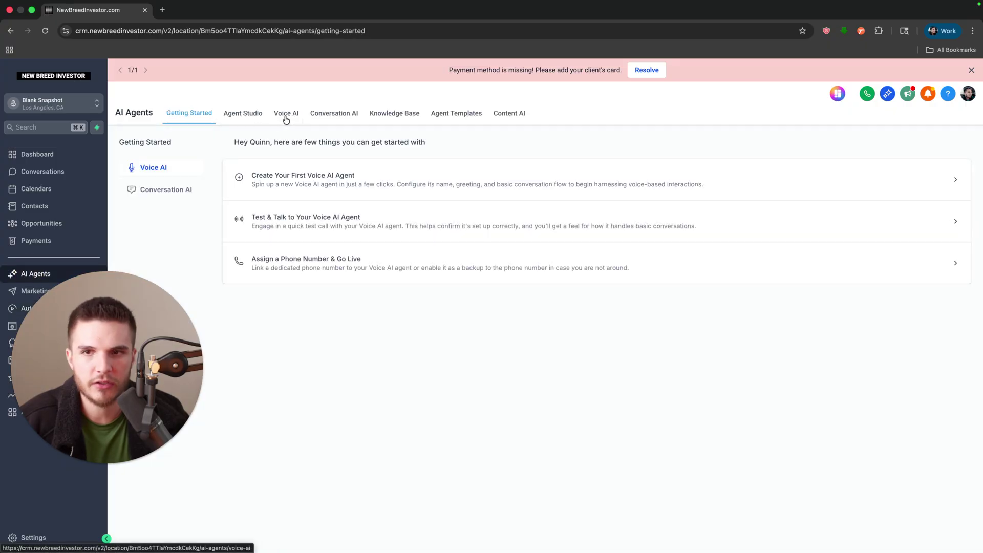
left_click(250, 116)
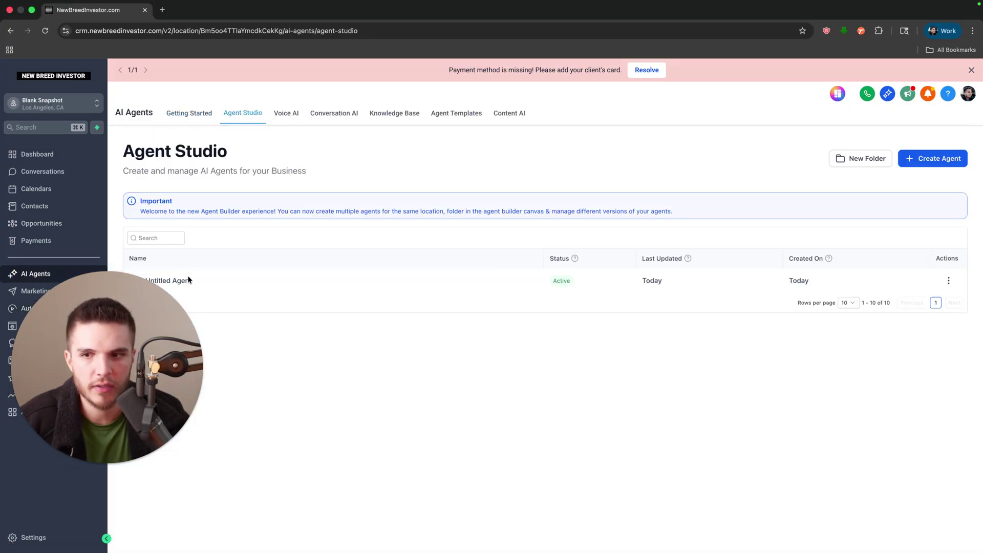
left_click_drag(186, 280, 305, 367)
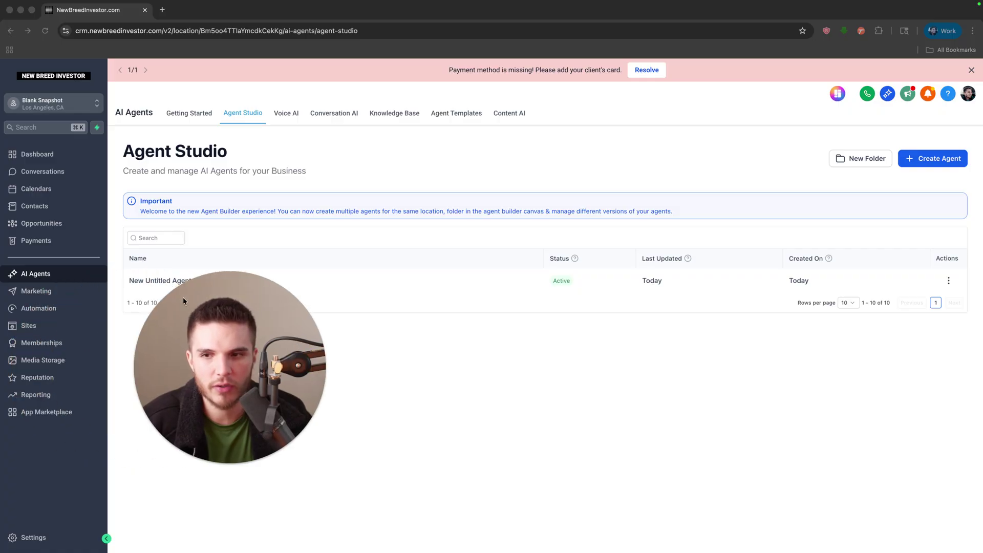
left_click_drag(183, 297, 273, 315)
left_click(162, 281)
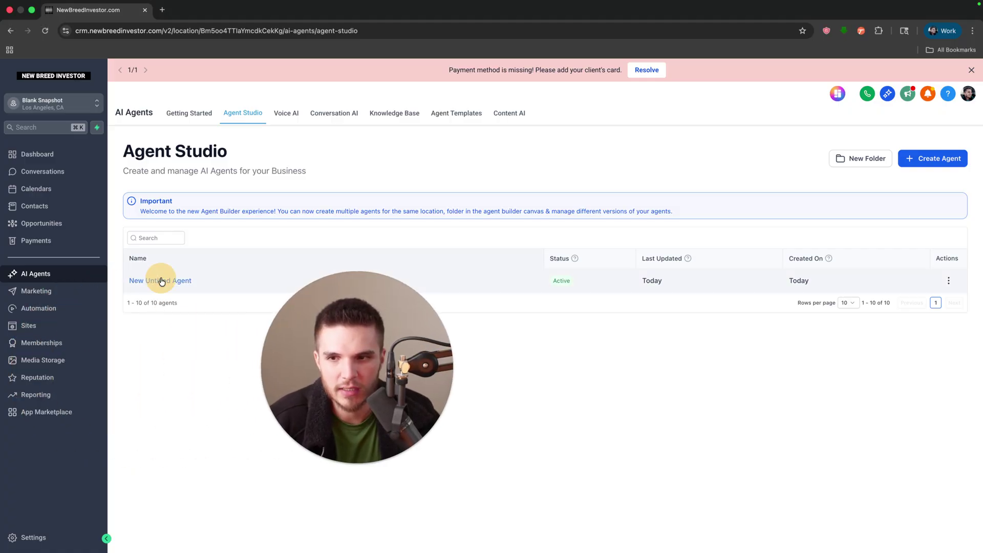
left_click_drag(338, 342, 173, 340)
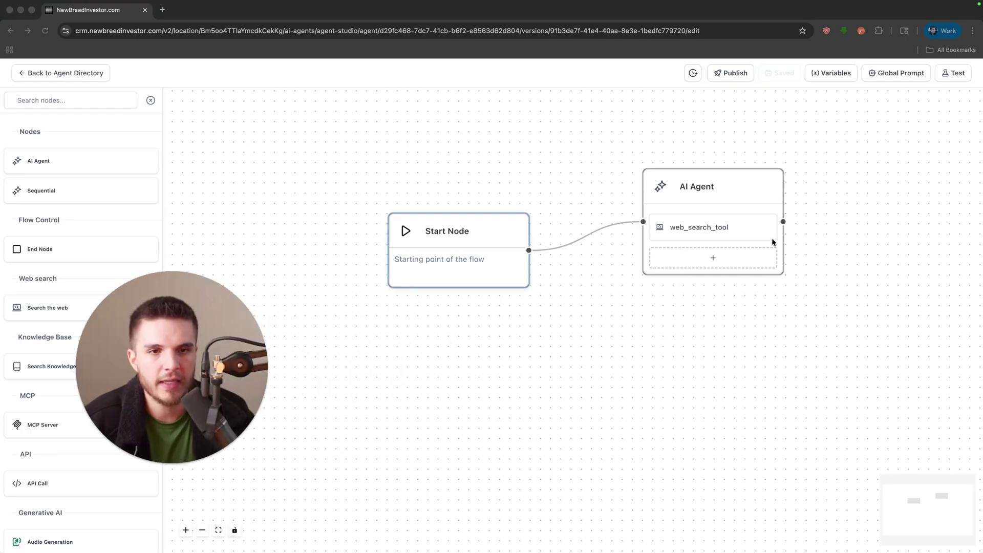
left_click(605, 276)
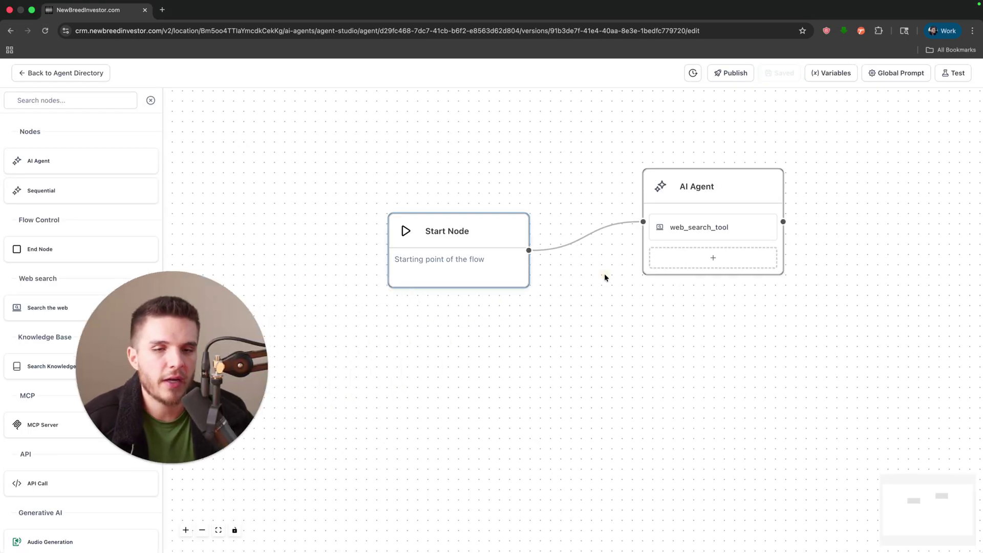
left_click(717, 227)
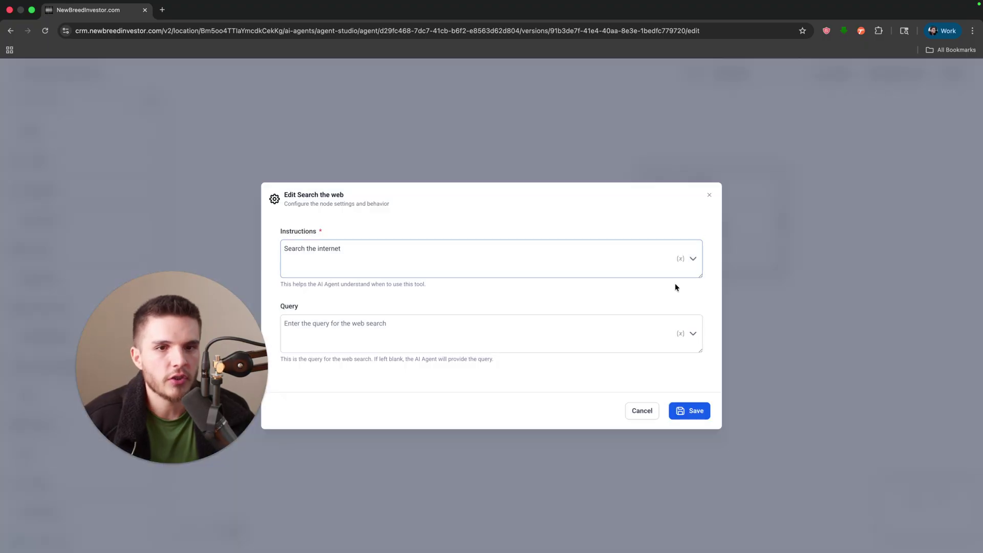
left_click(709, 195)
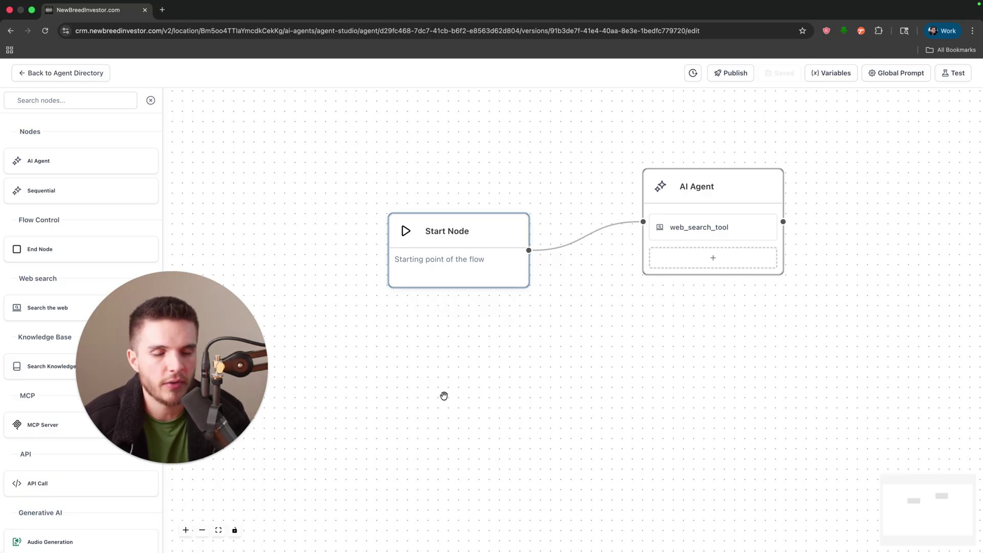
mouse_move(681, 222)
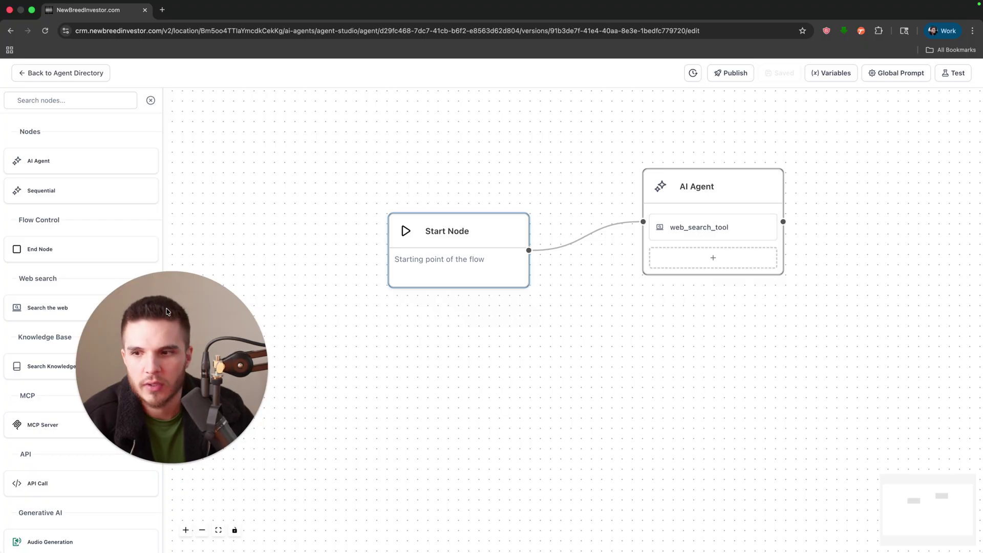
Add a Video Generation step prompted 'a man skydiving saying "i can't believe gohighlevel added ai agents"'.
scroll(113, 285, "down", 4)
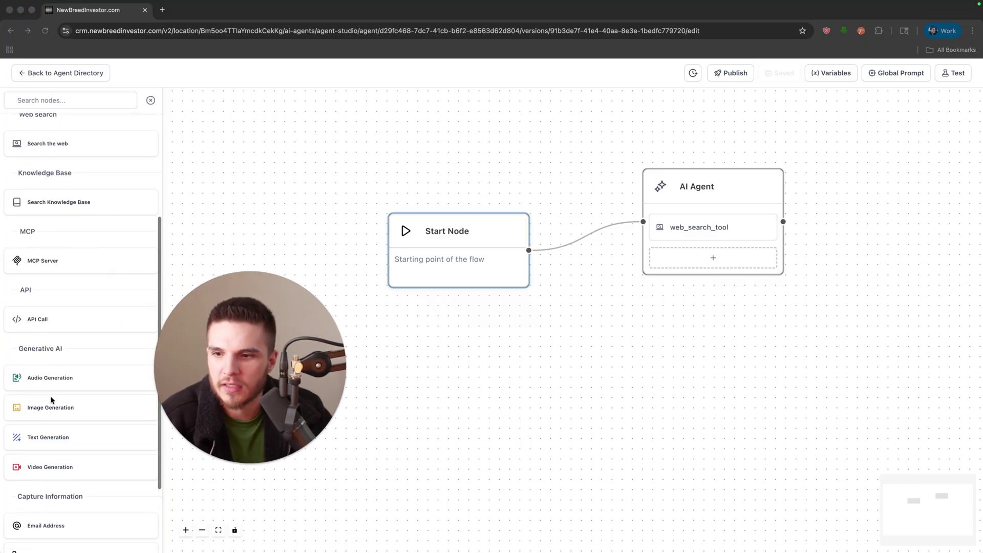
left_click_drag(47, 467, 626, 338)
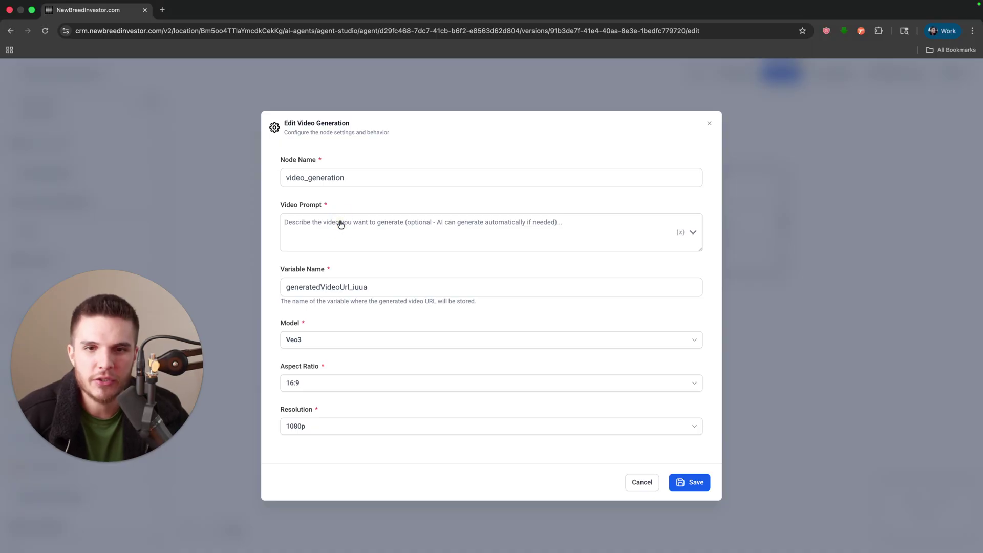
left_click(341, 223)
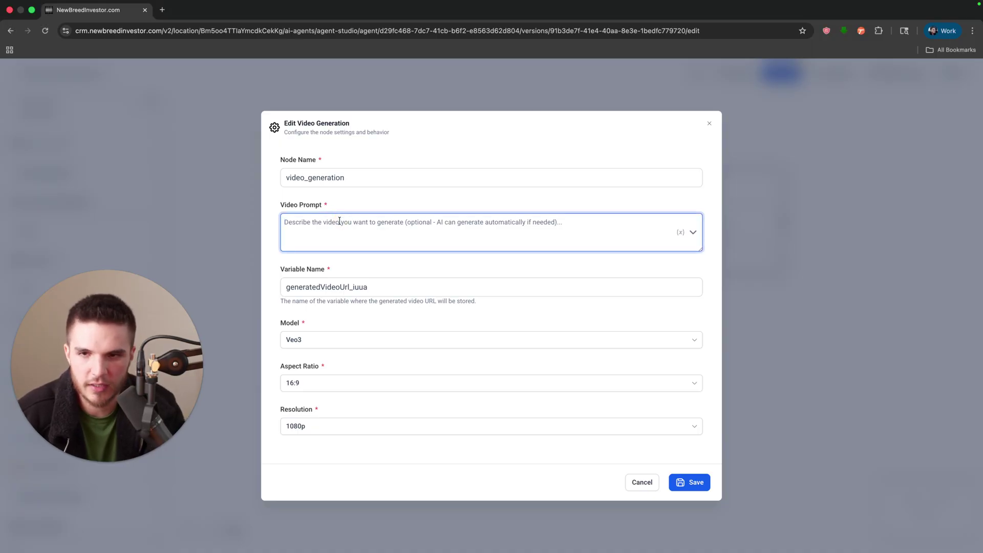
type("a man s")
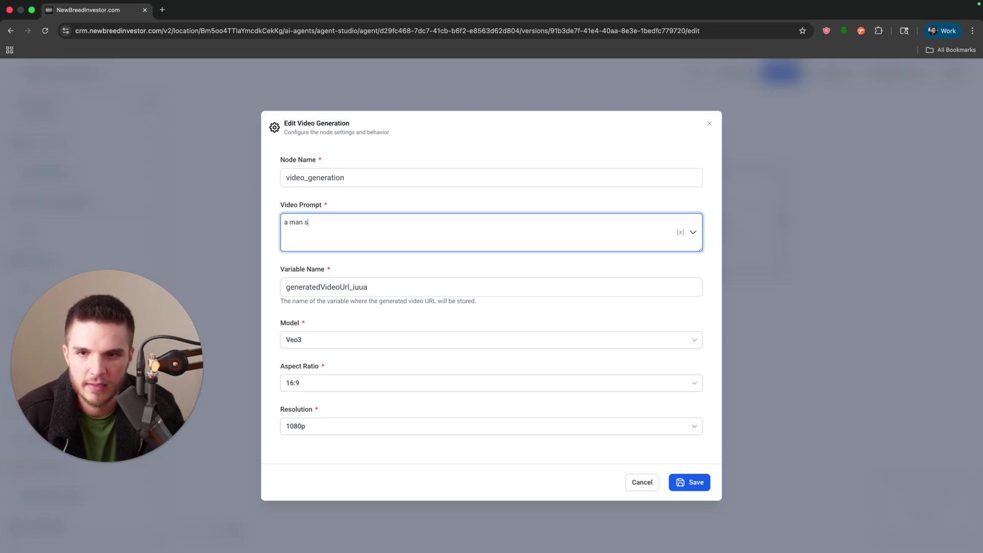
type("kydiving sa")
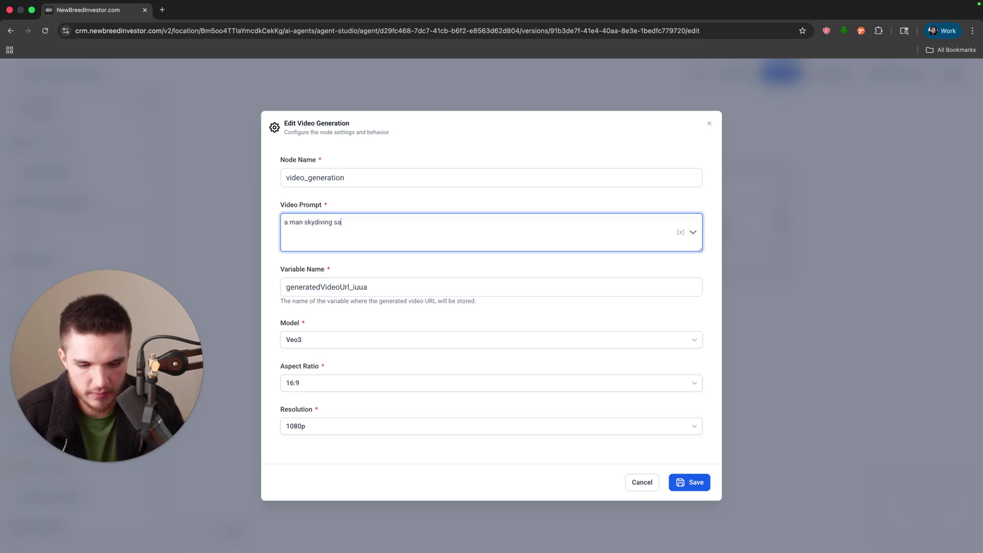
type("ying \"i can't ")
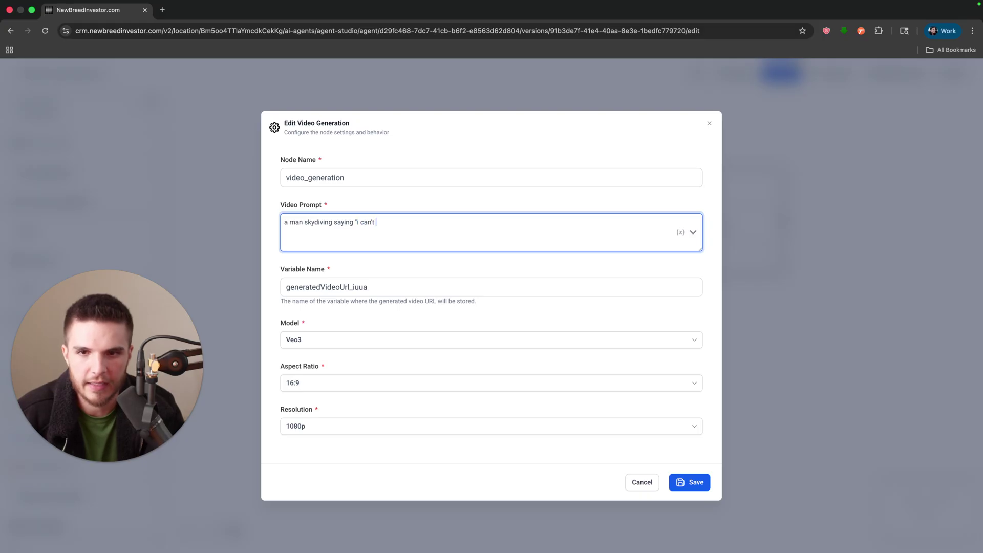
type("believe gohighlevel")
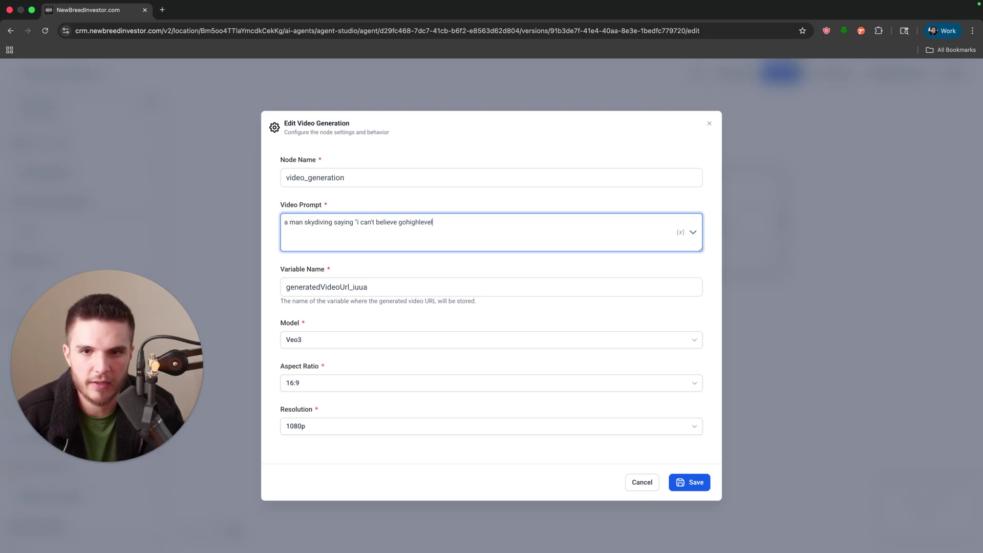
type(" added ai age")
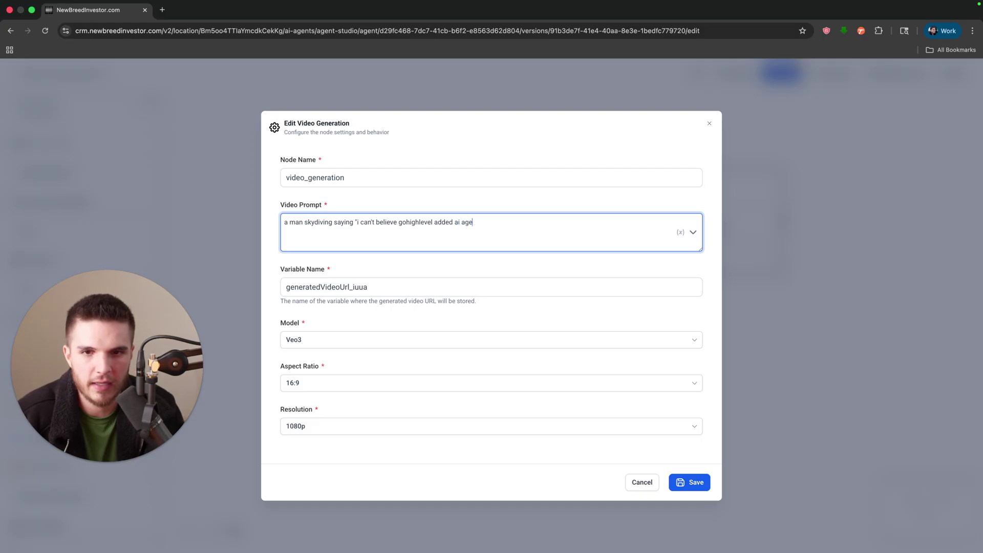
type("nts\"")
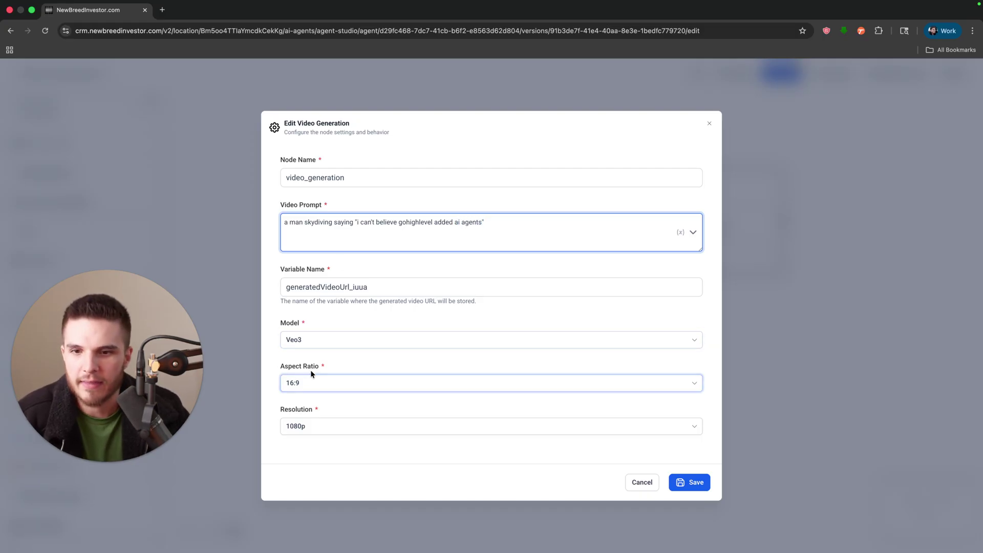
Set the video model to Veo3 Fast, aspect ratio 16:9, resolution 720p, and save.
left_click(307, 342)
left_click(309, 360)
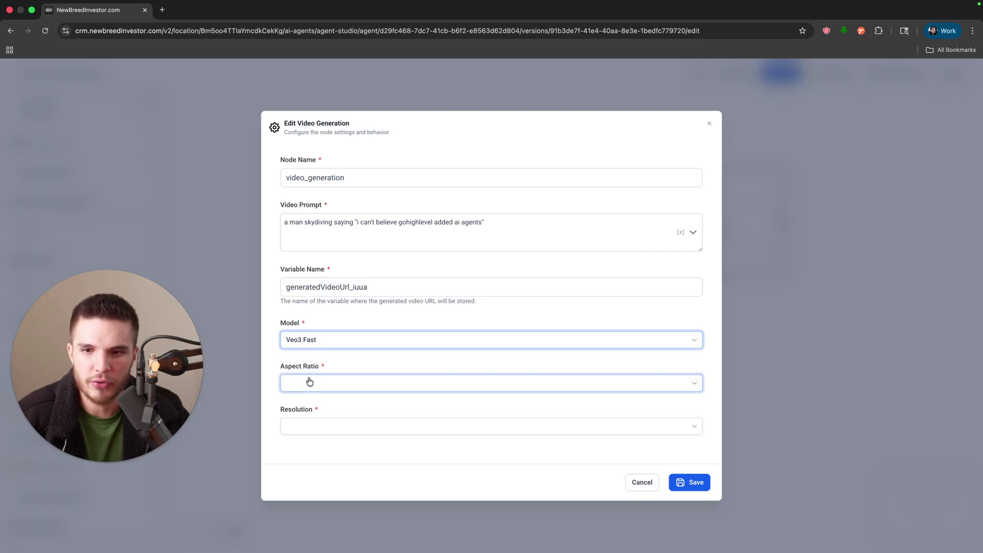
left_click(309, 382)
left_click(307, 401)
left_click(301, 430)
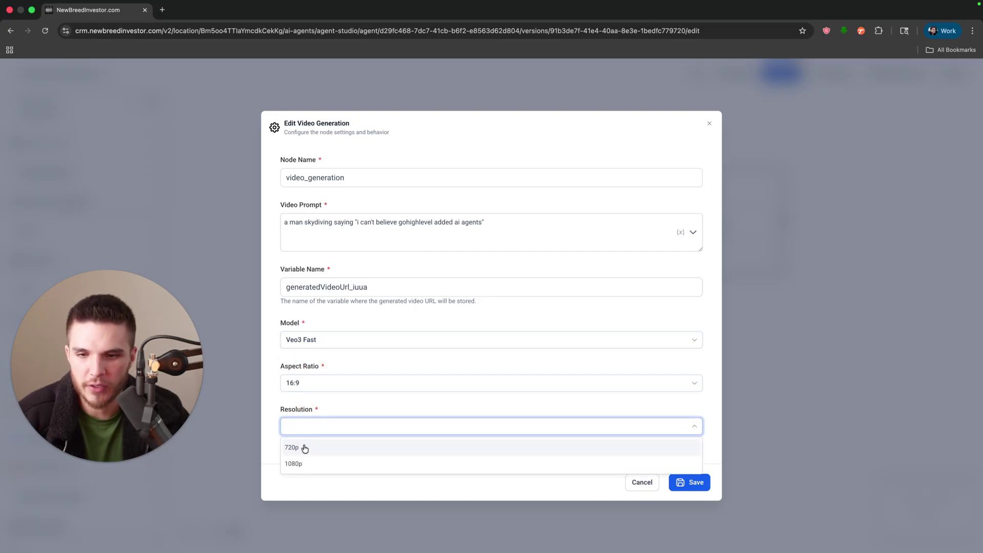
left_click(304, 449)
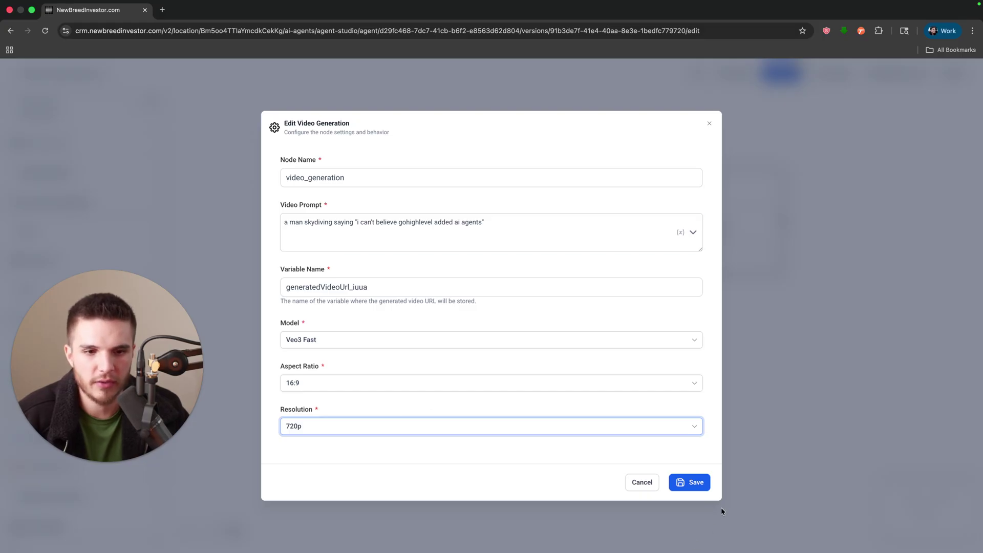
left_click(692, 481)
Move the Sequential Node right, replace the Start→AI Agent link with Start→Sequential Node, and save.
left_click(680, 361)
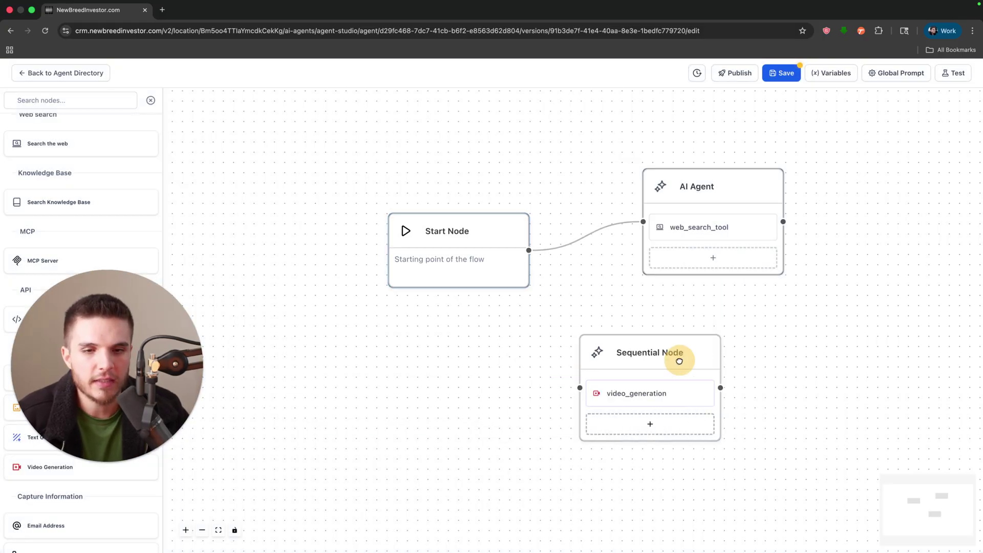
left_click_drag(680, 361, 766, 369)
left_click(530, 251)
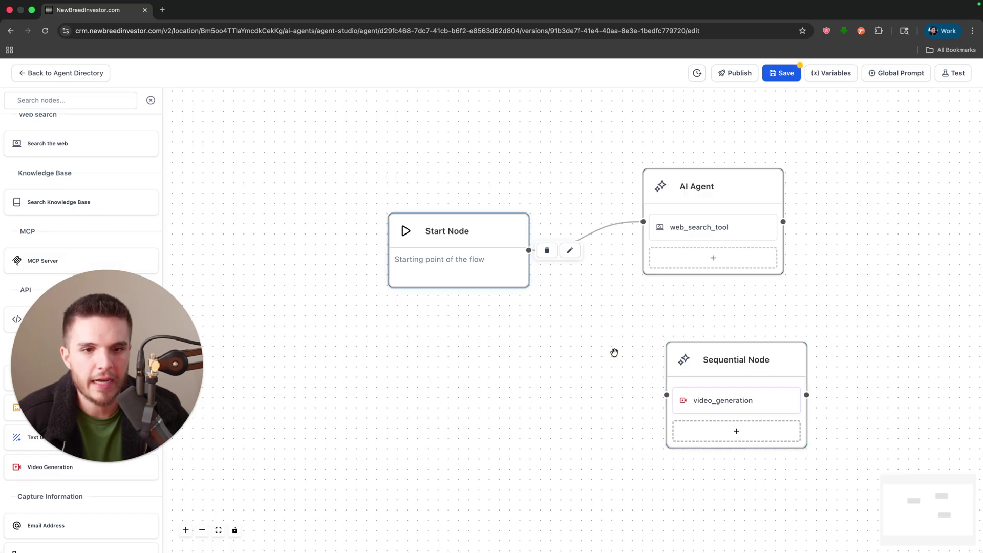
left_click_drag(529, 250, 667, 395)
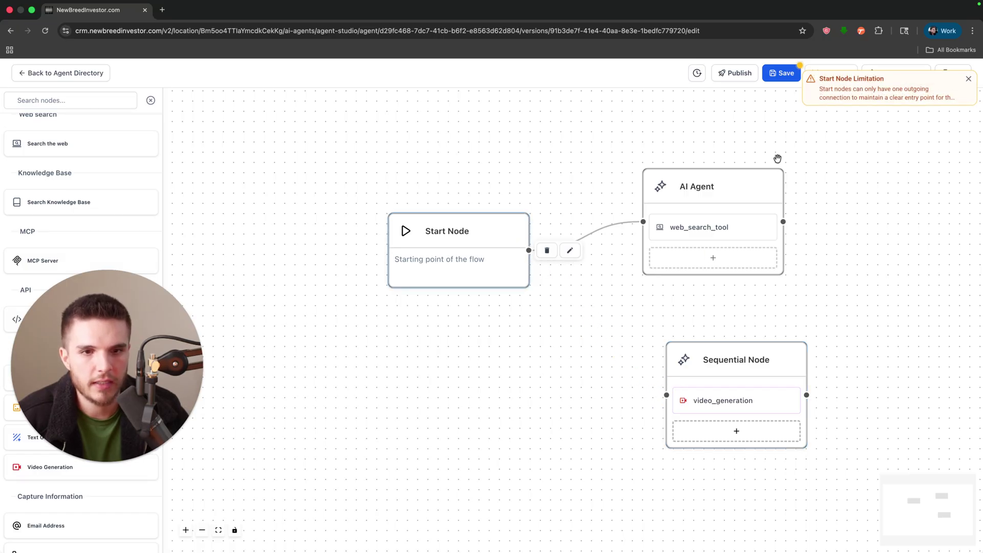
left_click(605, 229)
left_click(373, 361)
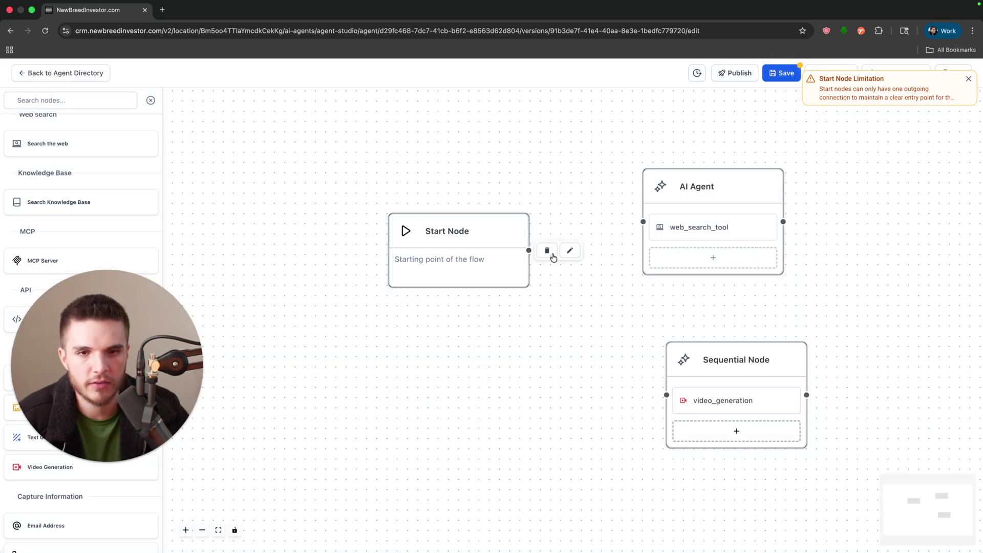
left_click_drag(529, 249, 666, 394)
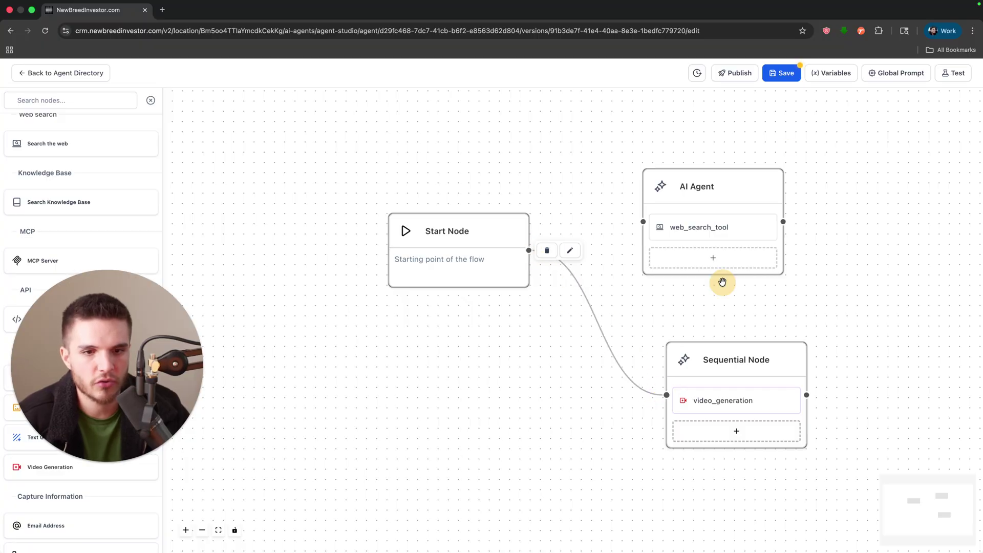
left_click(783, 73)
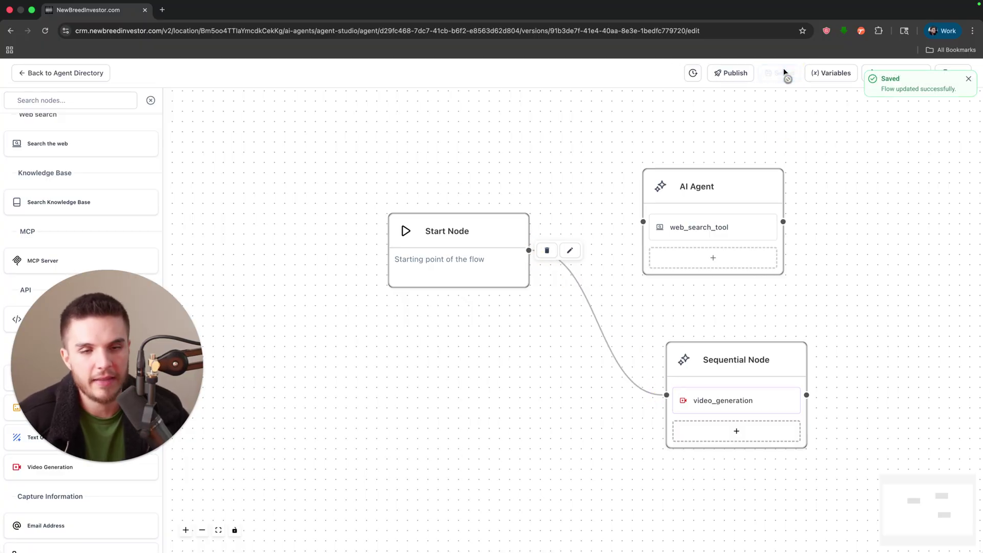
Nudge the AI Agent node up and right and save the rearranged flow.
left_click_drag(735, 210, 754, 186)
left_click(781, 73)
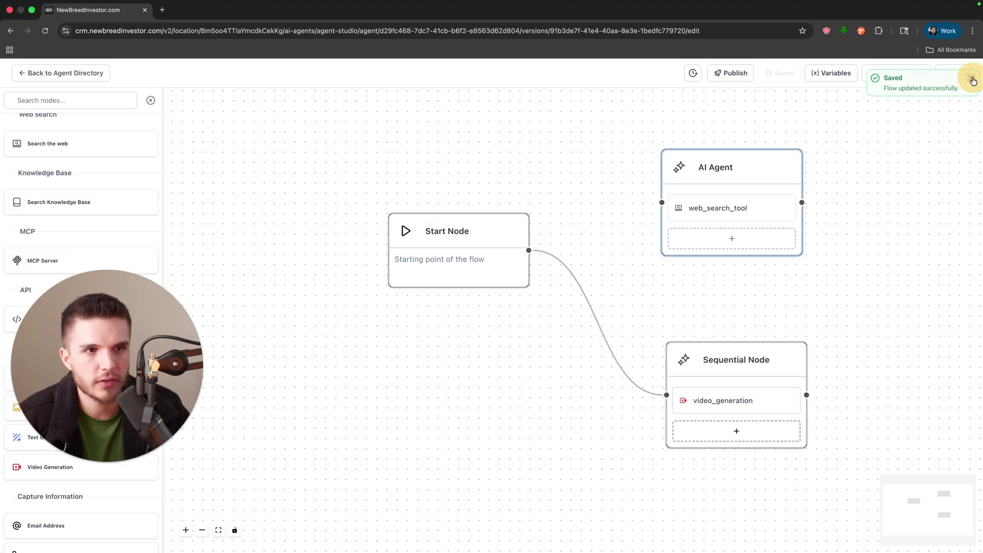
left_click(973, 81)
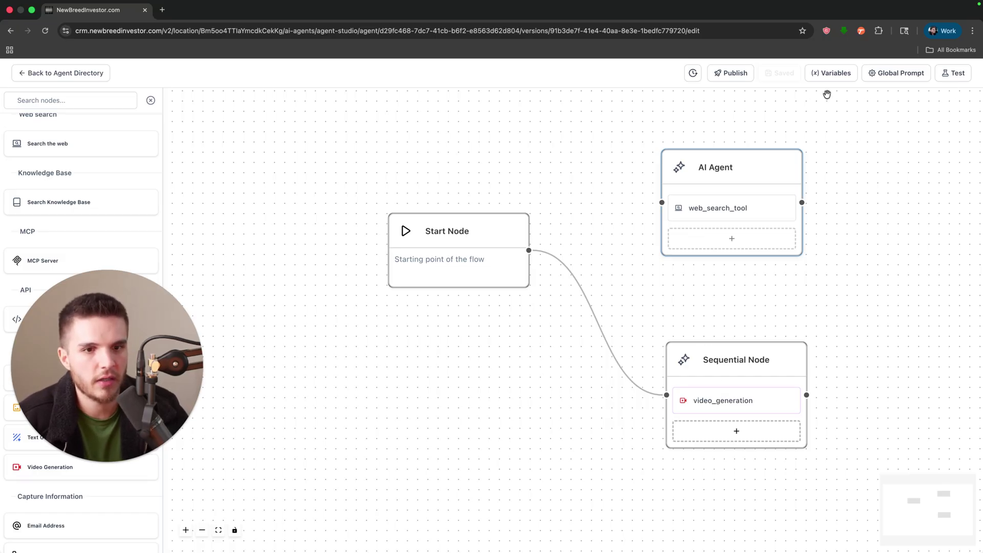
left_click(952, 76)
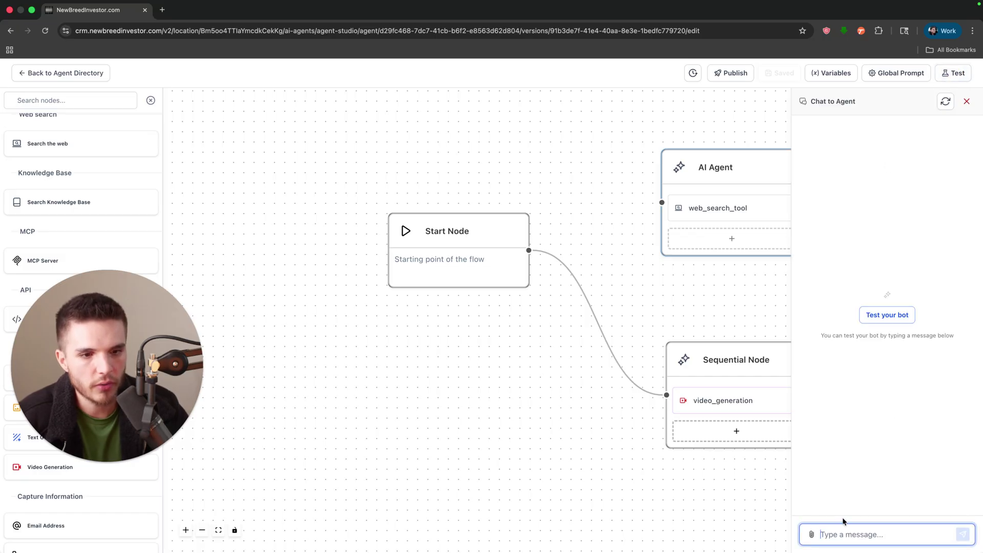
type("generate")
key("Return")
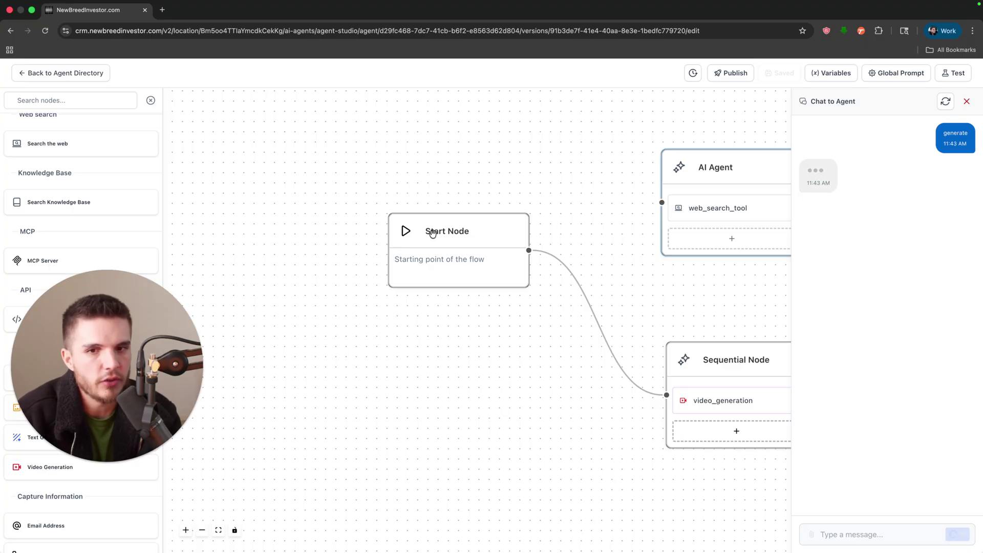
mouse_move(733, 394)
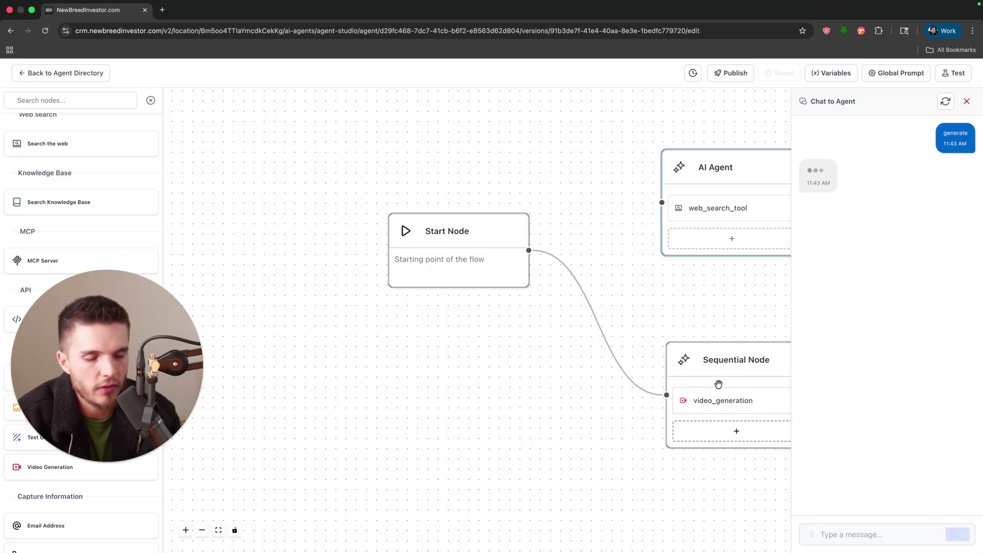
mouse_move(717, 409)
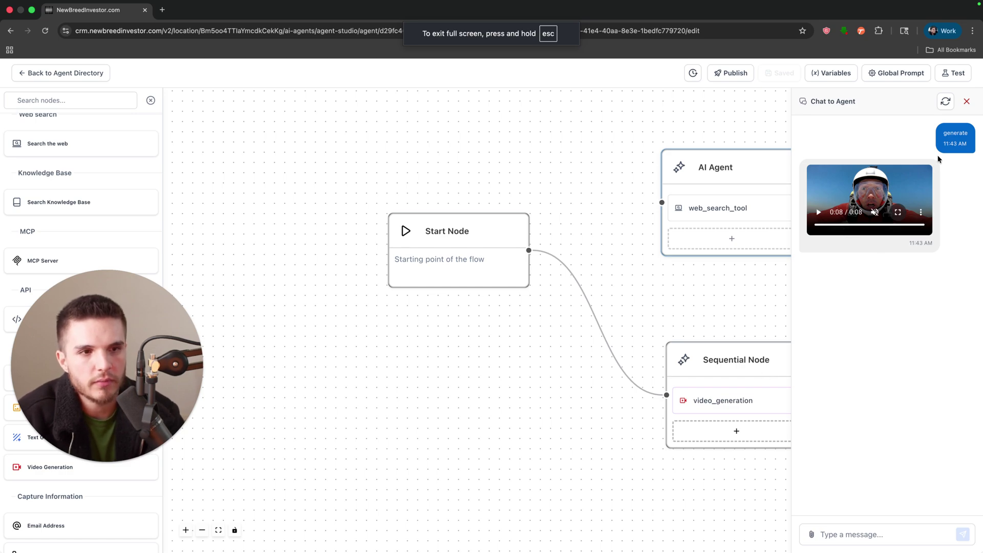
left_click(966, 102)
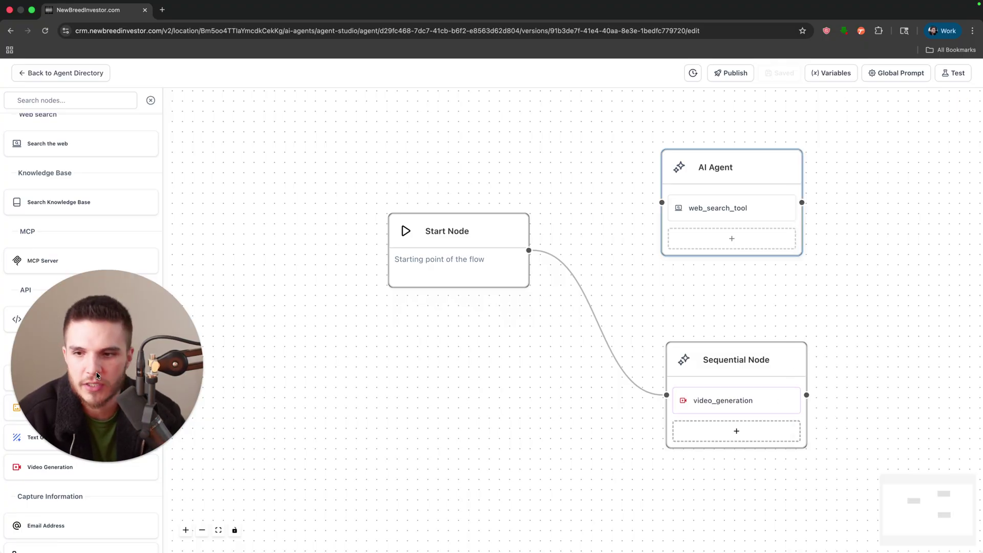
left_click(60, 378)
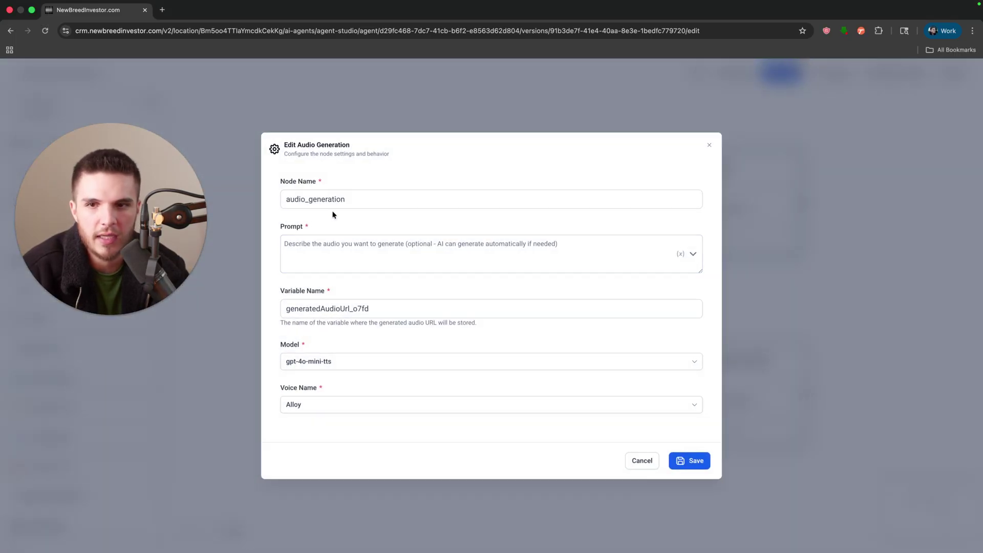
left_click(642, 461)
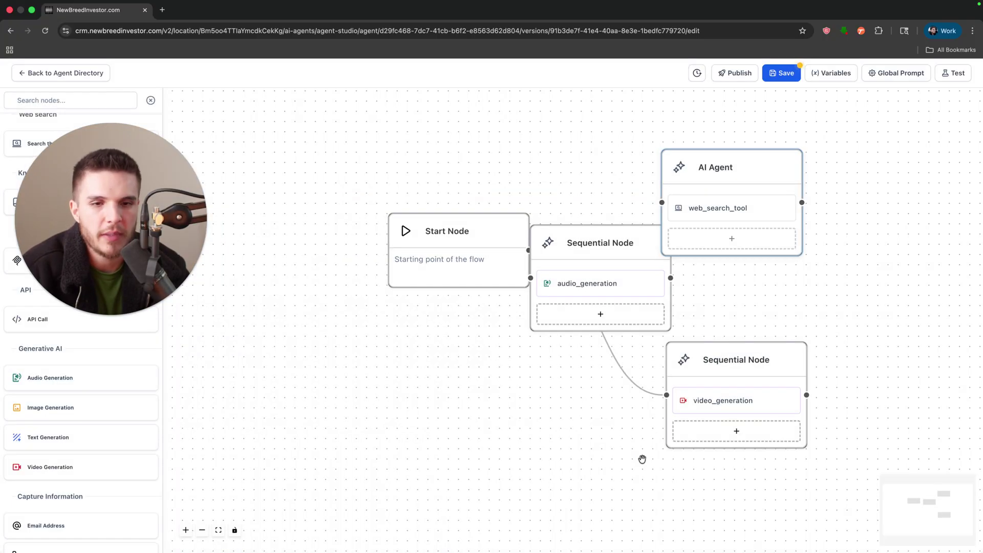
left_click(649, 284)
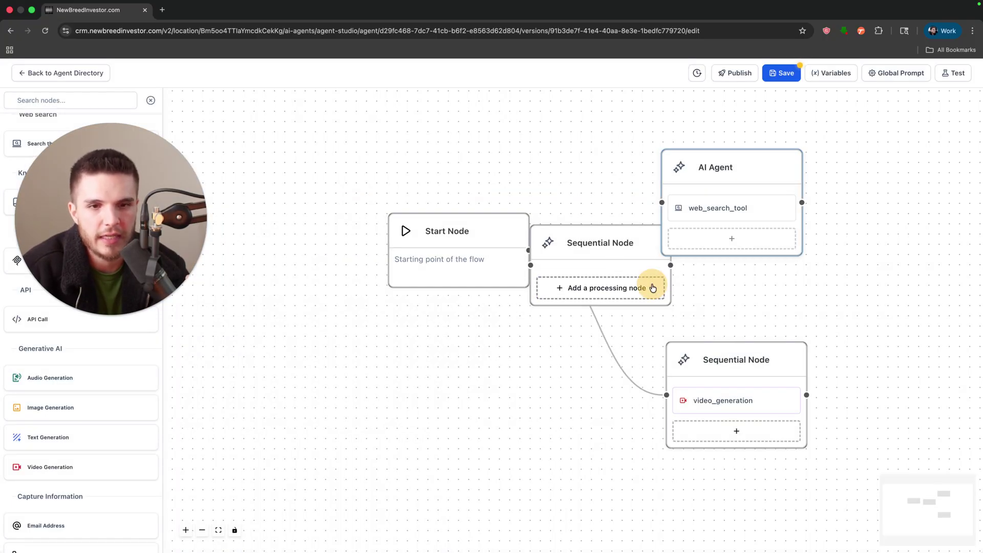
left_click(625, 264)
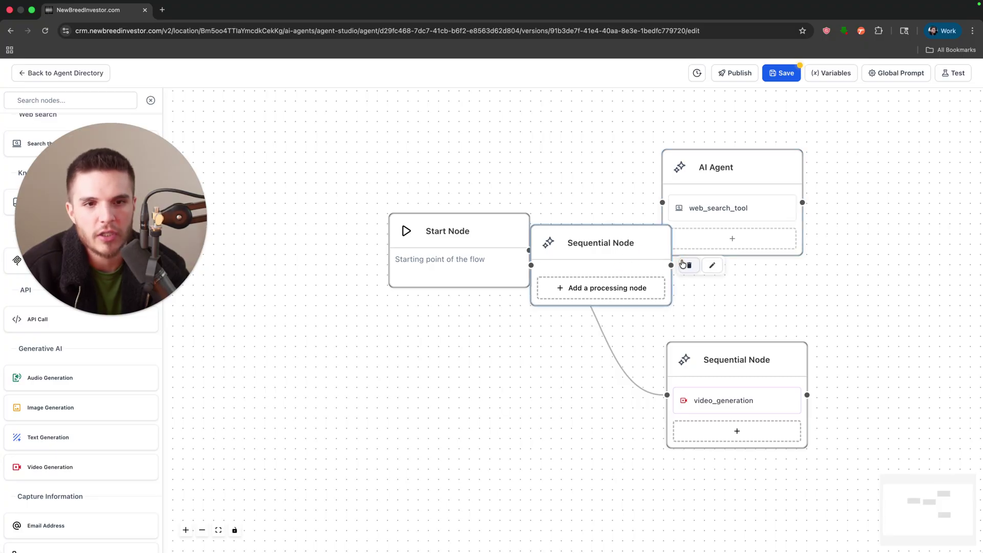
left_click(690, 266)
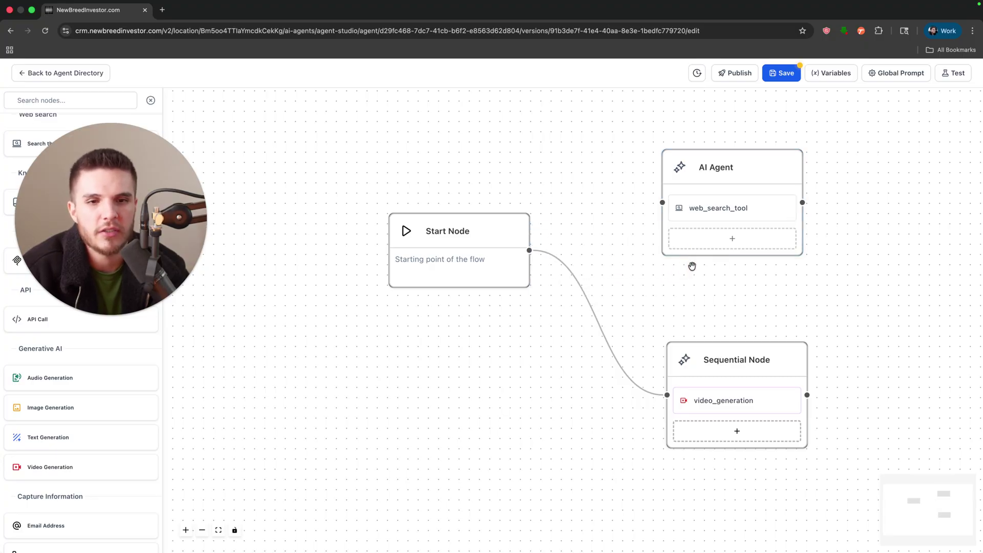
left_click(769, 82)
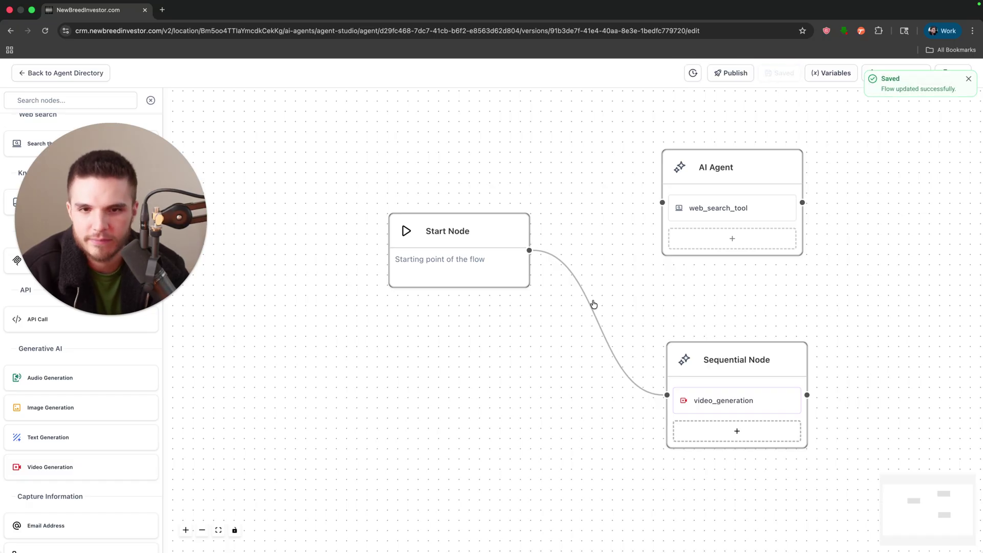
left_click(70, 414)
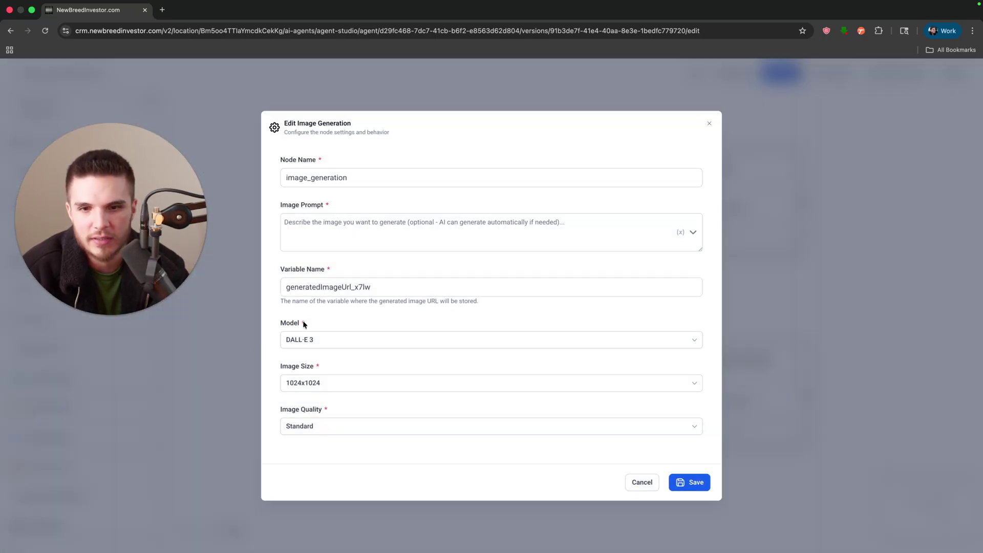
left_click(351, 238)
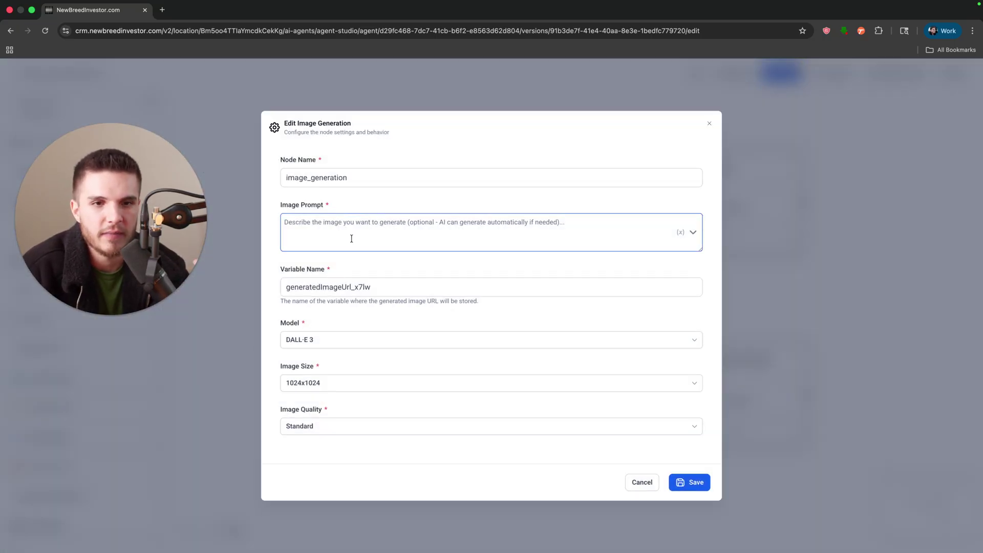
left_click(330, 221)
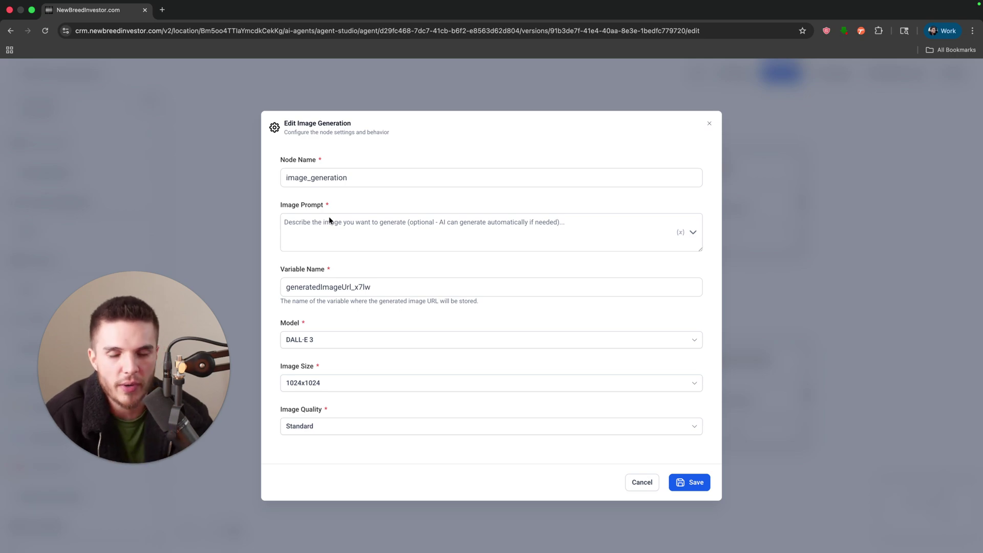
left_click(653, 483)
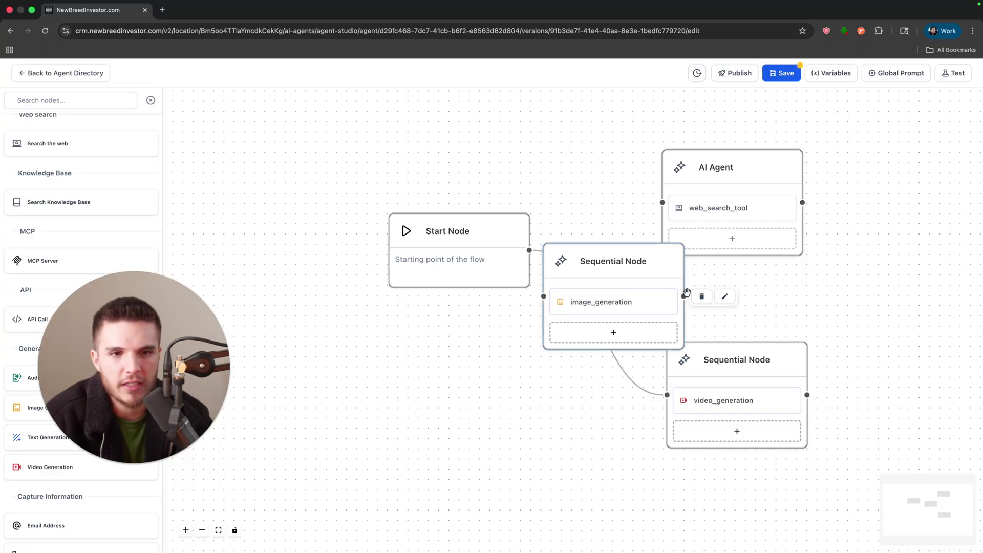
left_click(702, 296)
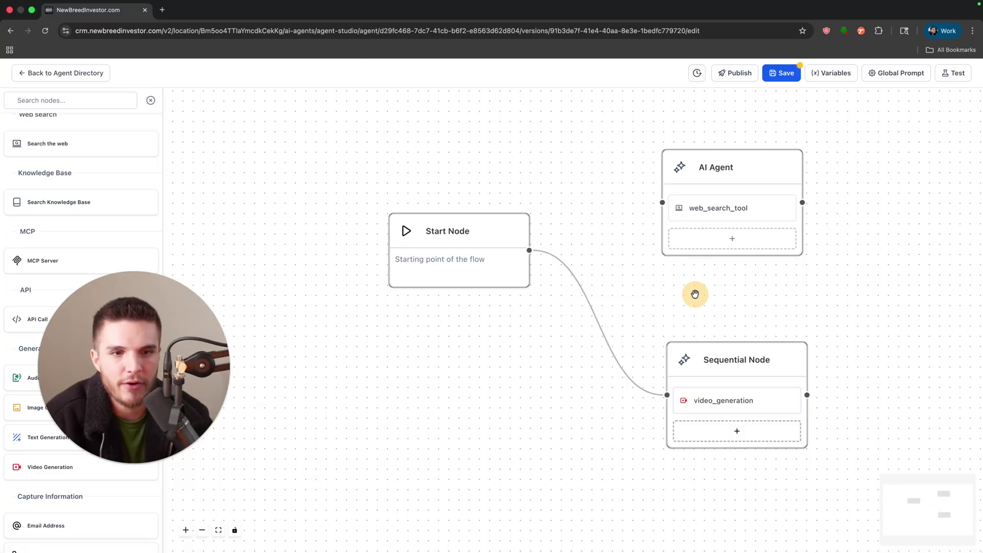
left_click(780, 71)
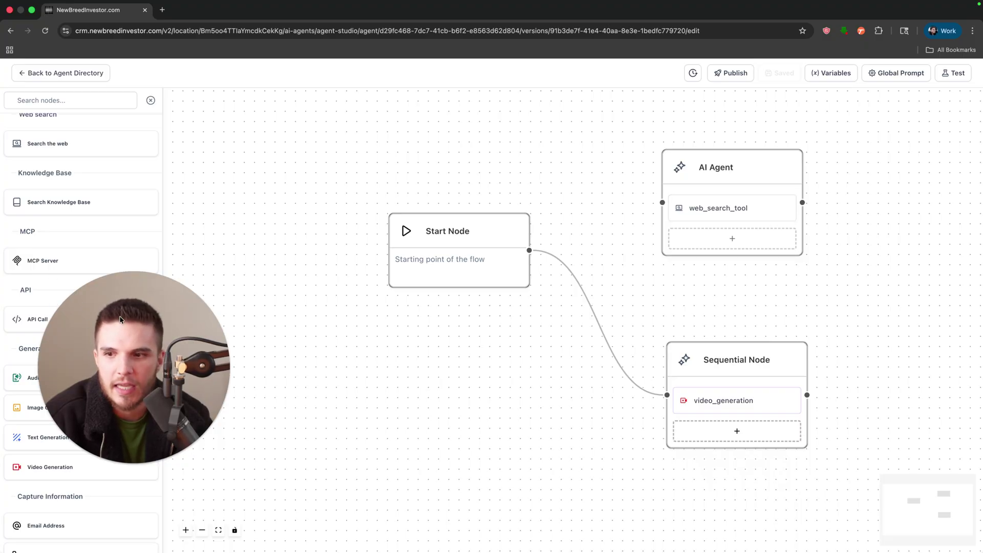
scroll(98, 256, "up", 4)
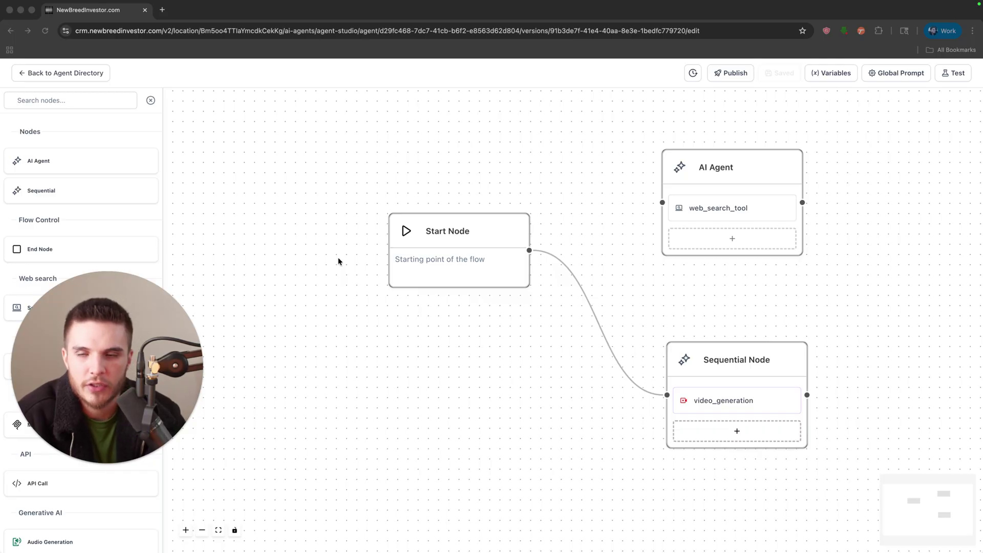
scroll(82, 231, "down", 10)
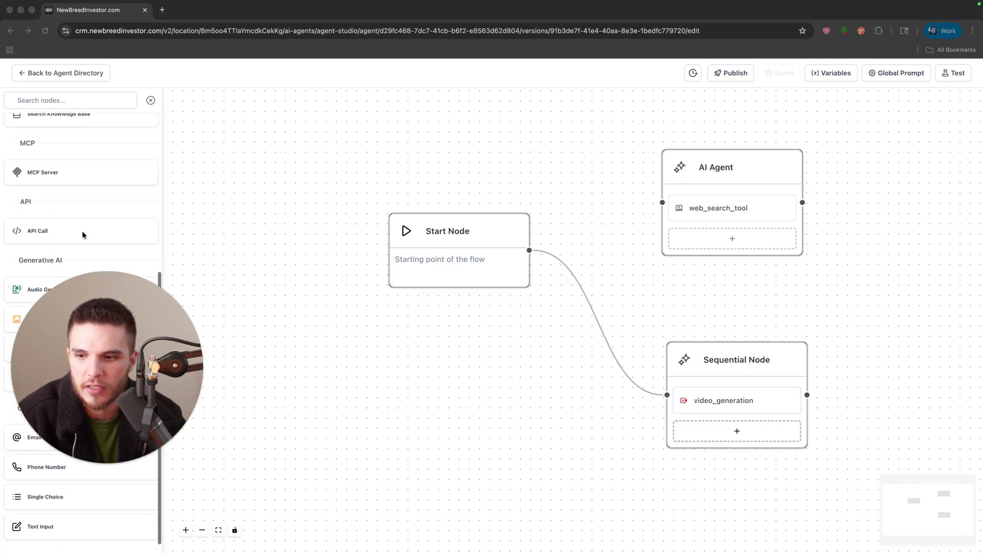
left_click_drag(105, 384, 126, 436)
scroll(357, 256, "up", 3)
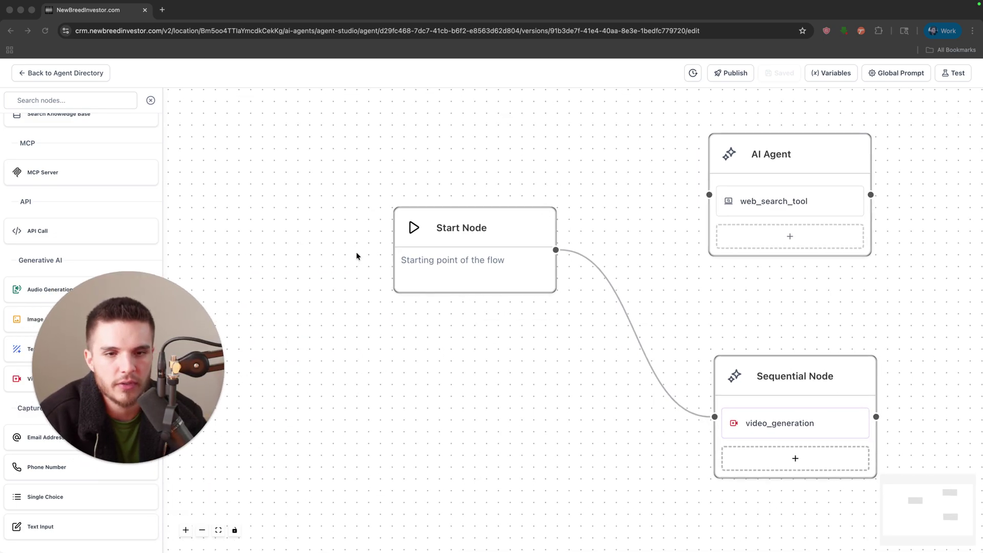
left_click(281, 285)
left_click_drag(312, 261, 240, 298)
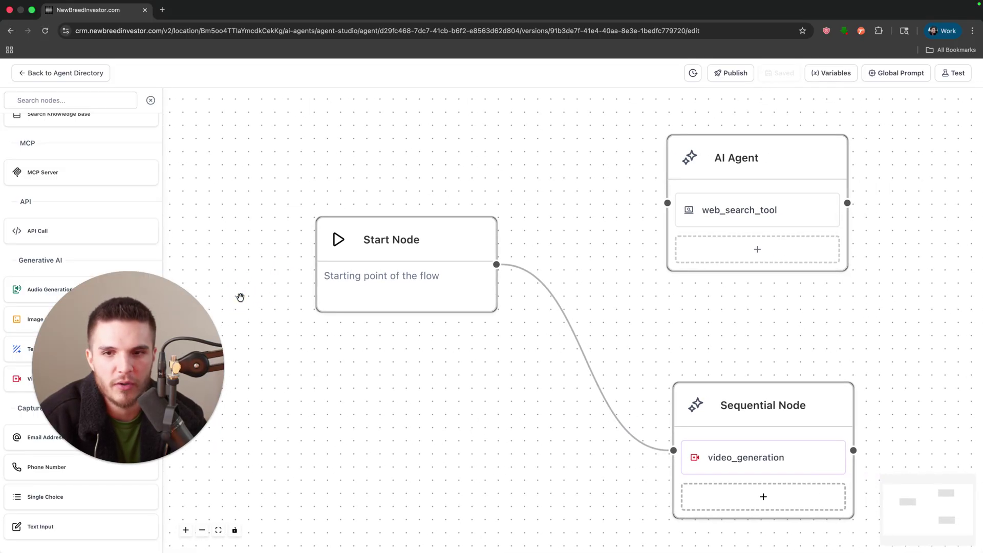